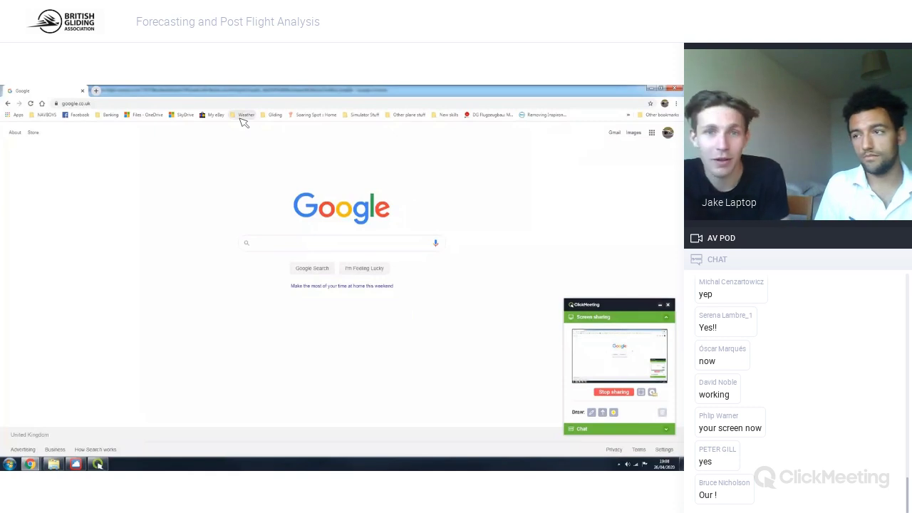
Open the bookmarked Met Office surface pressure charts and advance the forecast to 00:00 (UTC) on Mon 27 Apr 2020
click(245, 115)
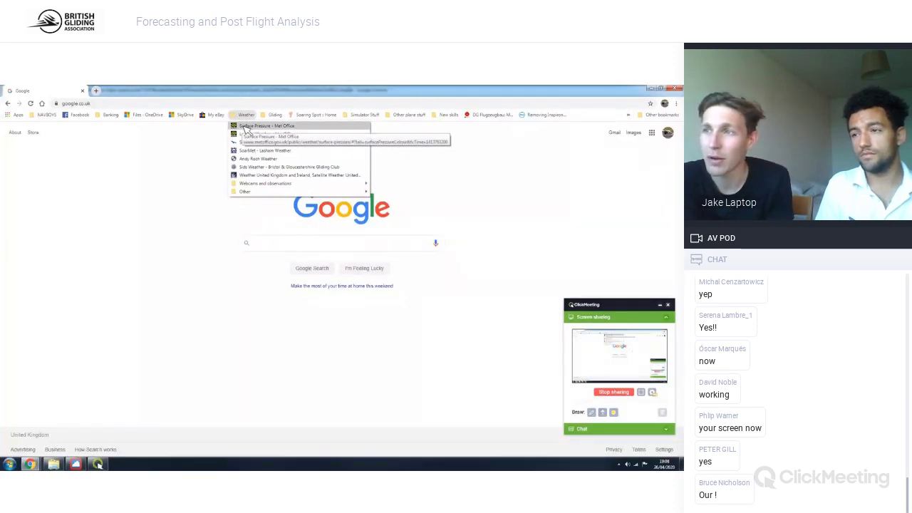
click(243, 127)
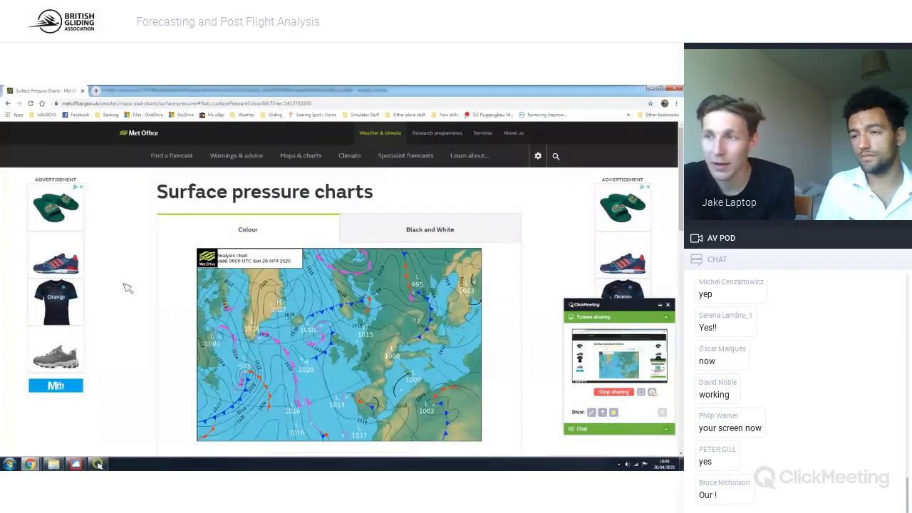
scroll(127, 278, down, 3)
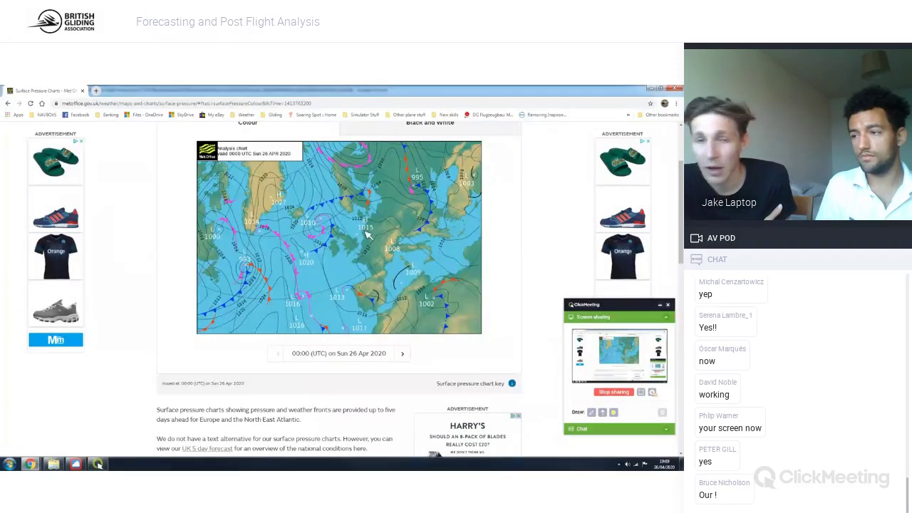
click(404, 354)
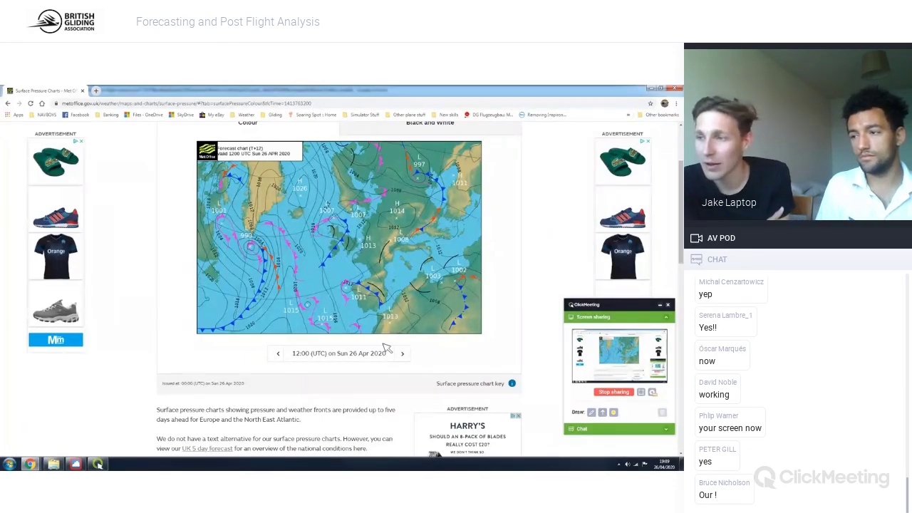
click(403, 355)
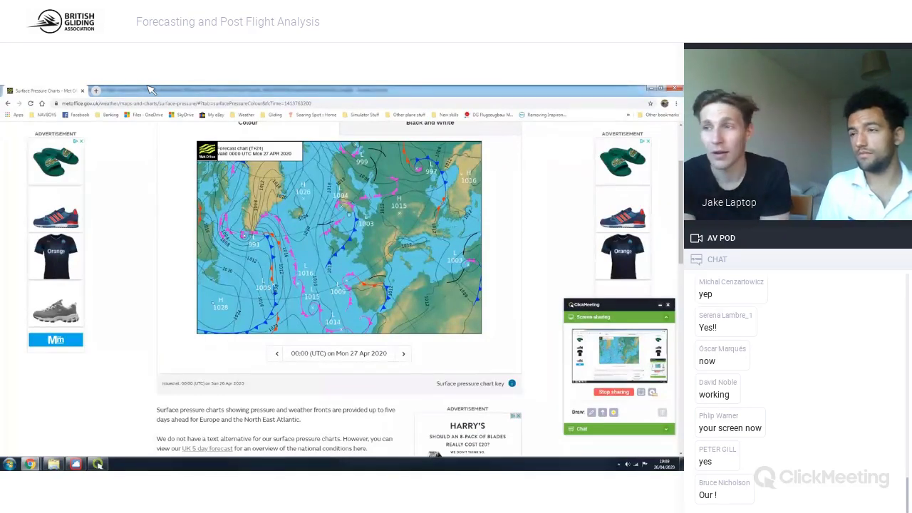
Open the bookmarked Met Office forecast for Lasham and examine its hourly wind, temperature, visibility and humidity table
click(242, 115)
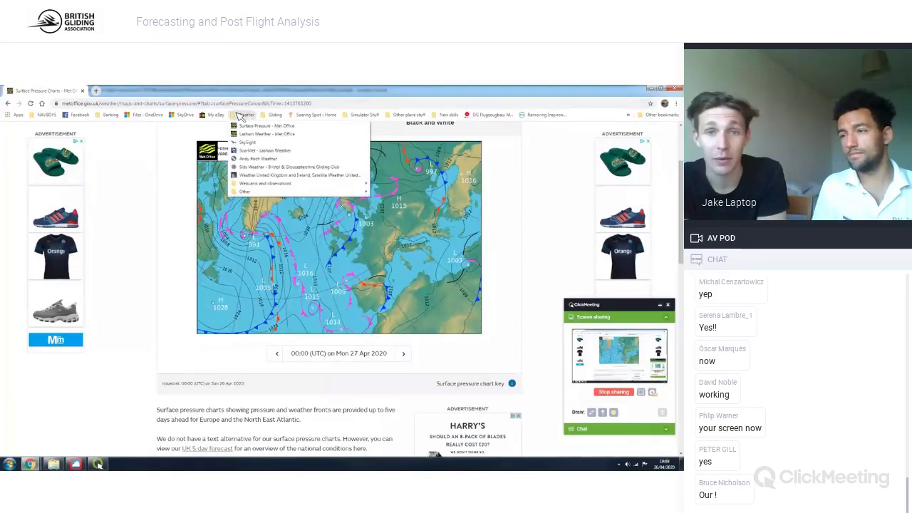
click(254, 134)
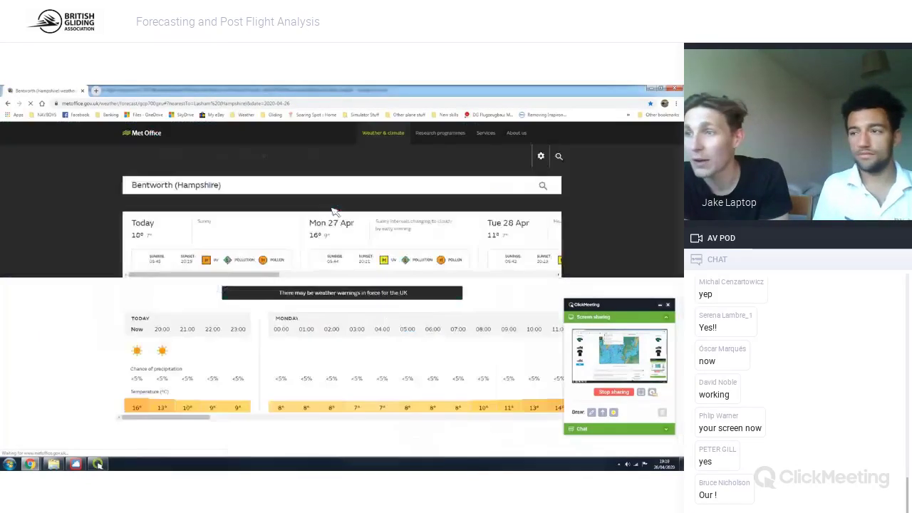
scroll(335, 211, down, 1)
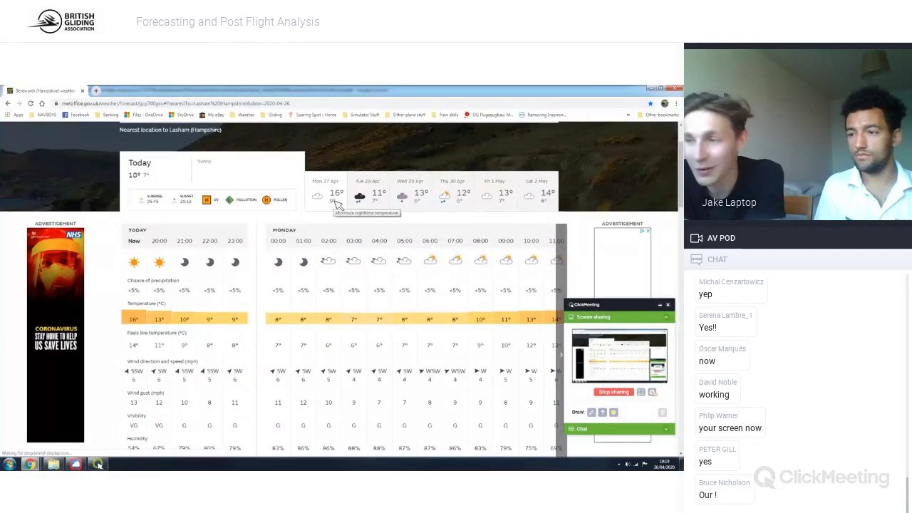
scroll(349, 202, down, 1)
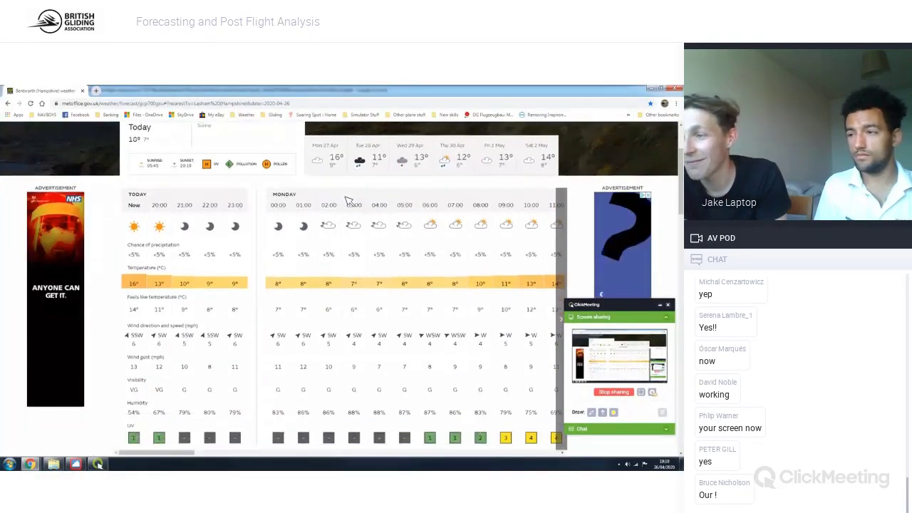
scroll(332, 203, down, 1)
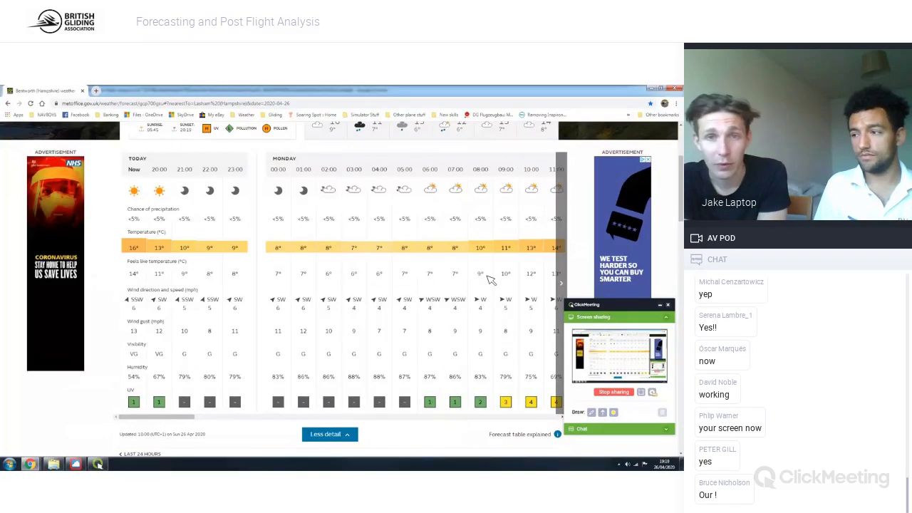
Open the bookmarked SkySight forecast and display the Potential Flight Distance map for Sun 26 Apr
click(255, 118)
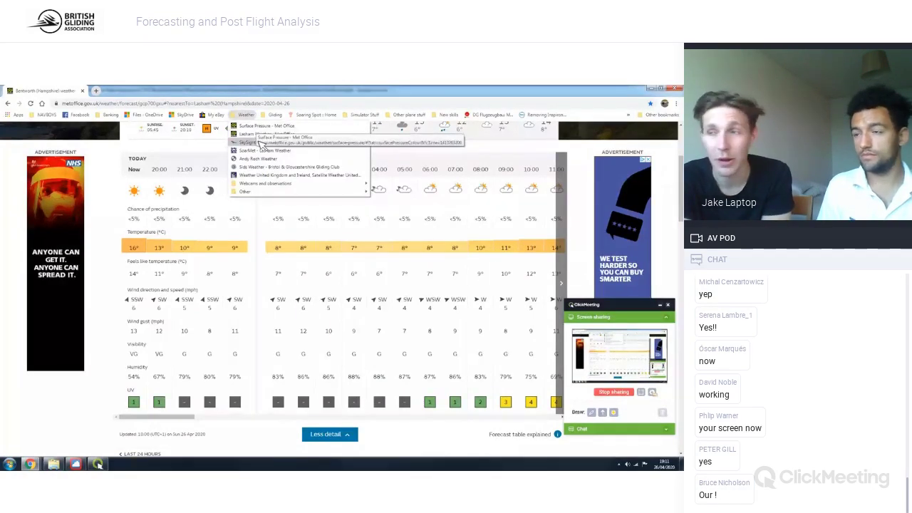
click(259, 142)
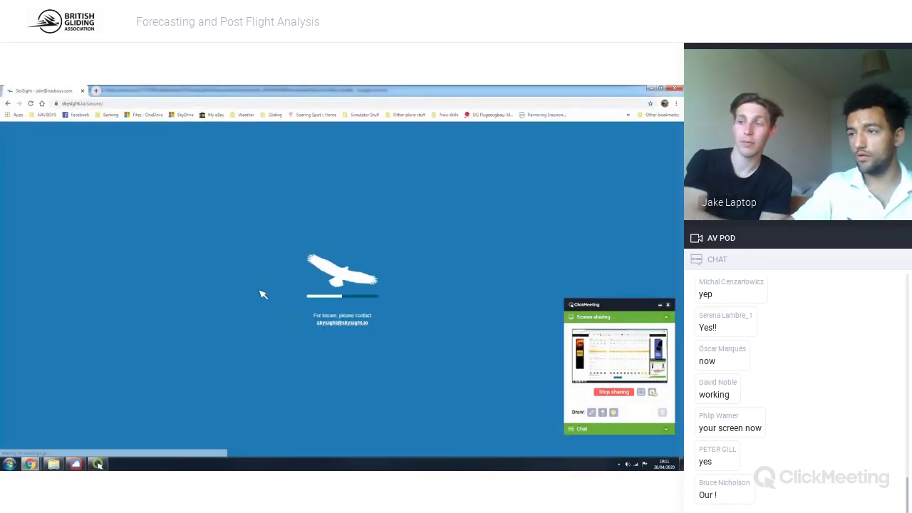
click(245, 116)
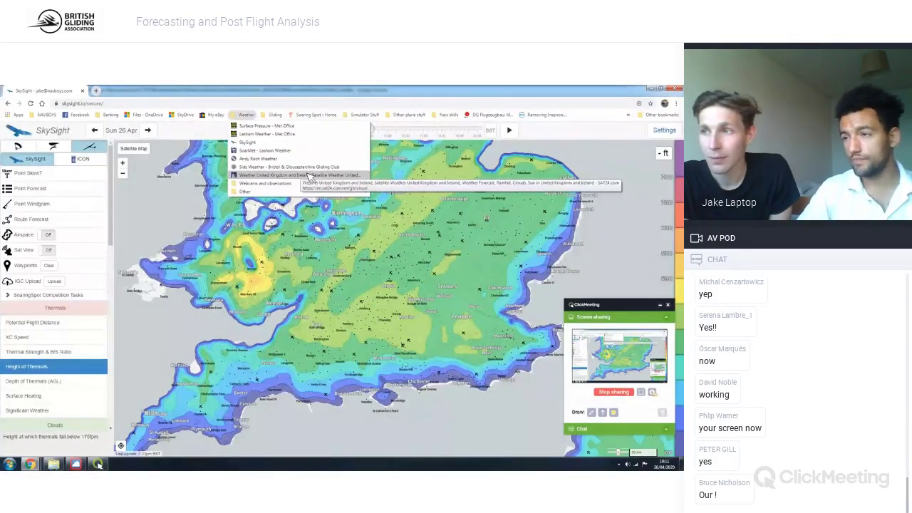
click(193, 133)
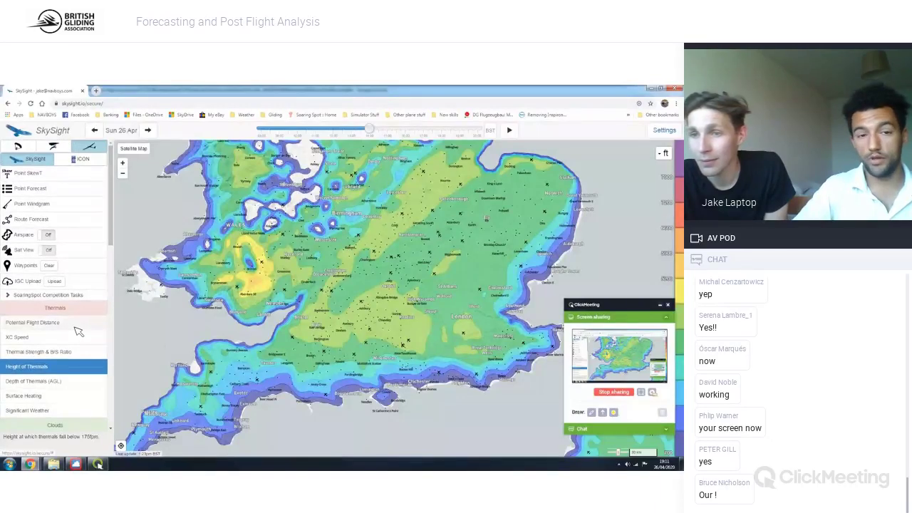
mouse_move(78, 325)
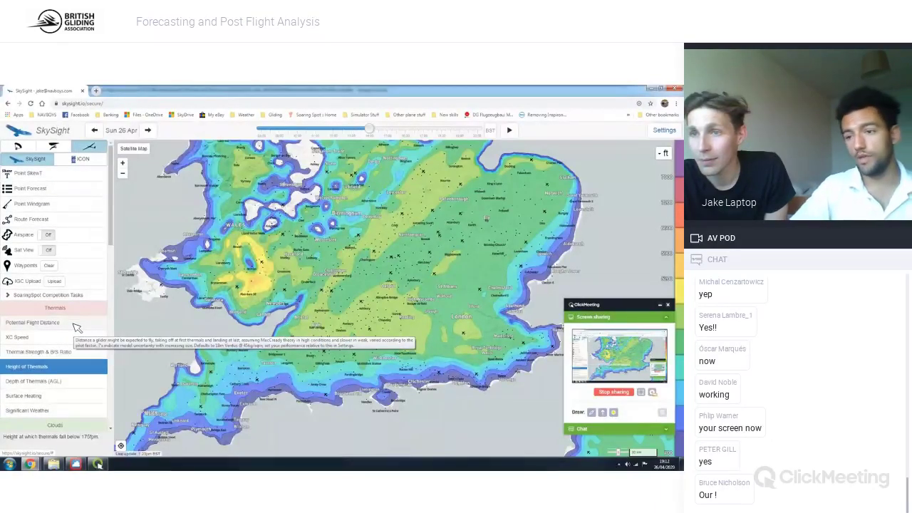
click(76, 327)
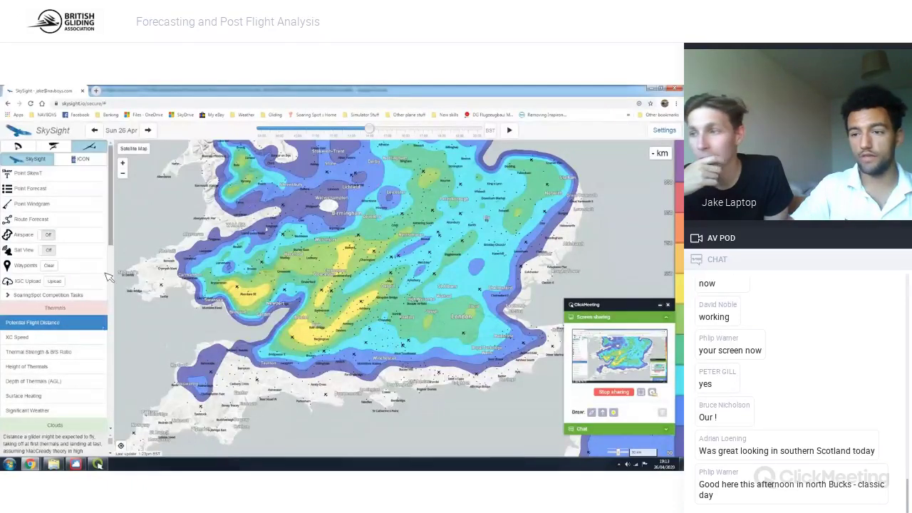
Display the Thermal Strength & B/S Ratio map, advance it two time steps and examine southern England without the screen-sharing panel in the way
click(94, 352)
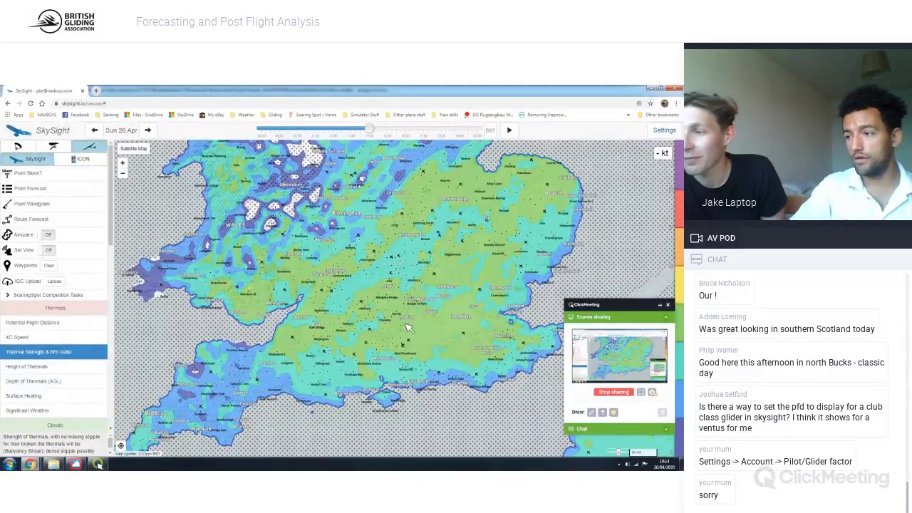
key(Right)
key(Right)
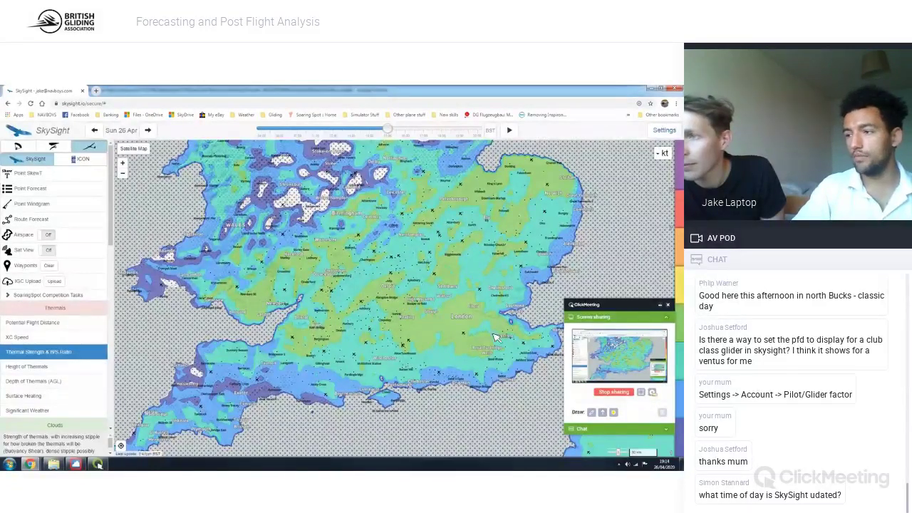
click(665, 306)
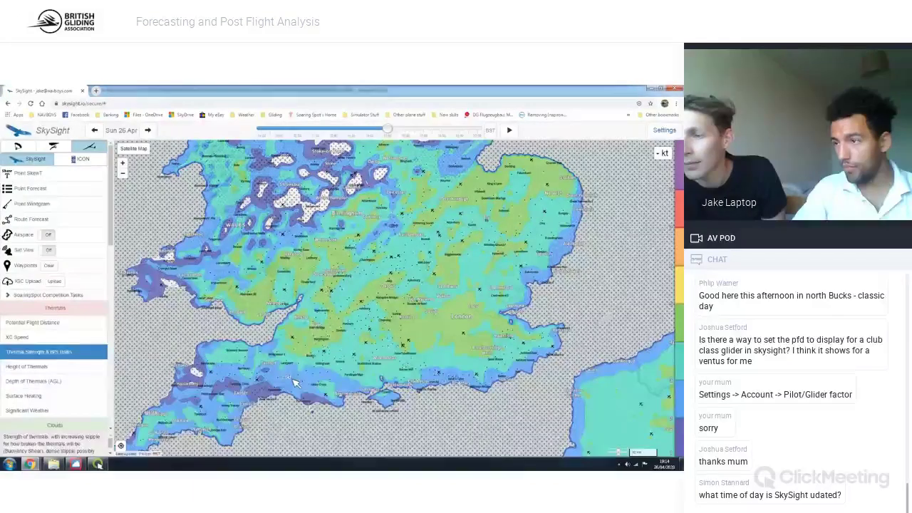
scroll(296, 383, up, 3)
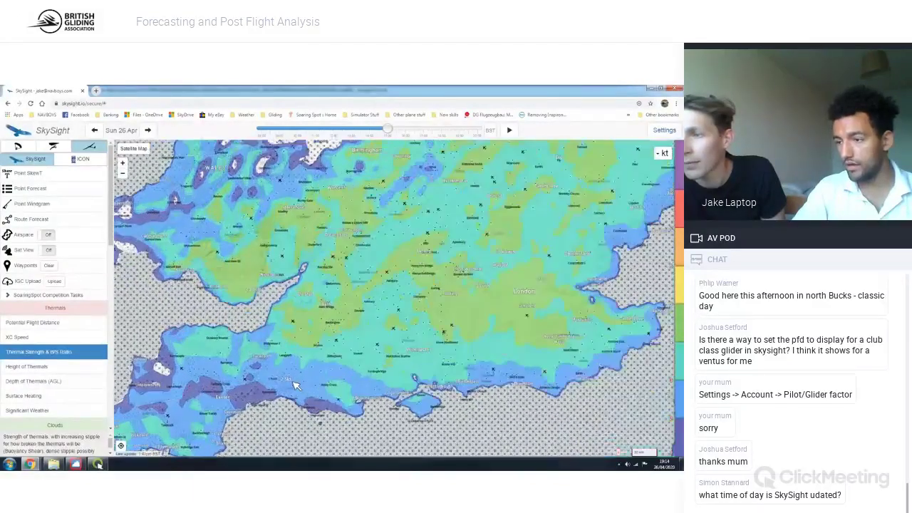
scroll(298, 399, up, 1)
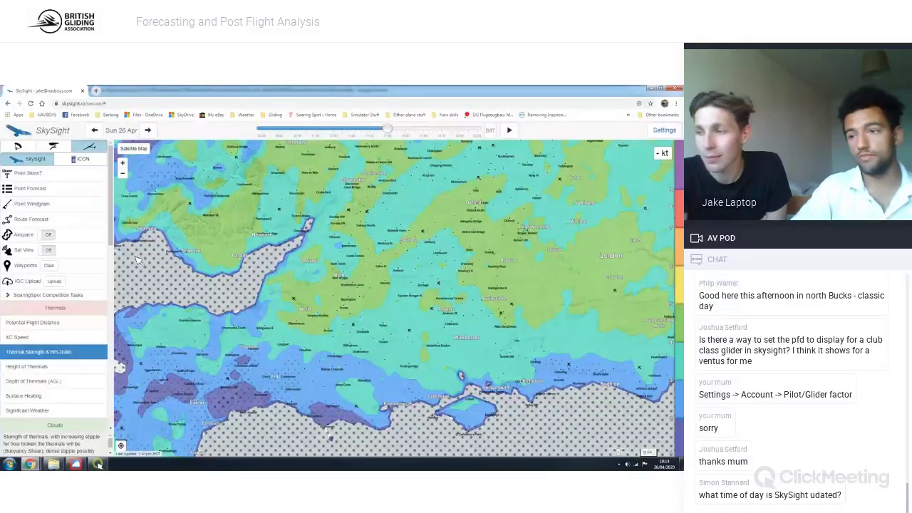
Look through the thermal and cloud forecast layers and display the Cu Depth map
scroll(114, 257, down, 1)
scroll(112, 271, down, 3)
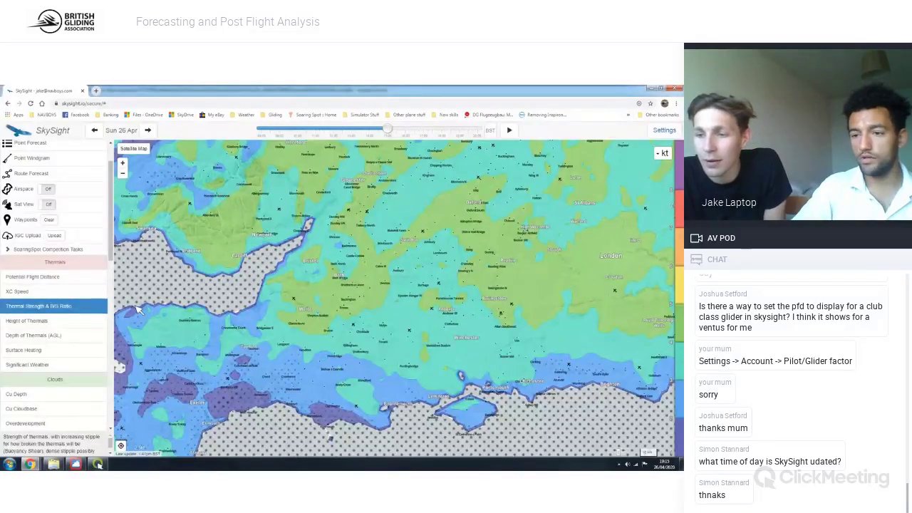
scroll(72, 307, down, 1)
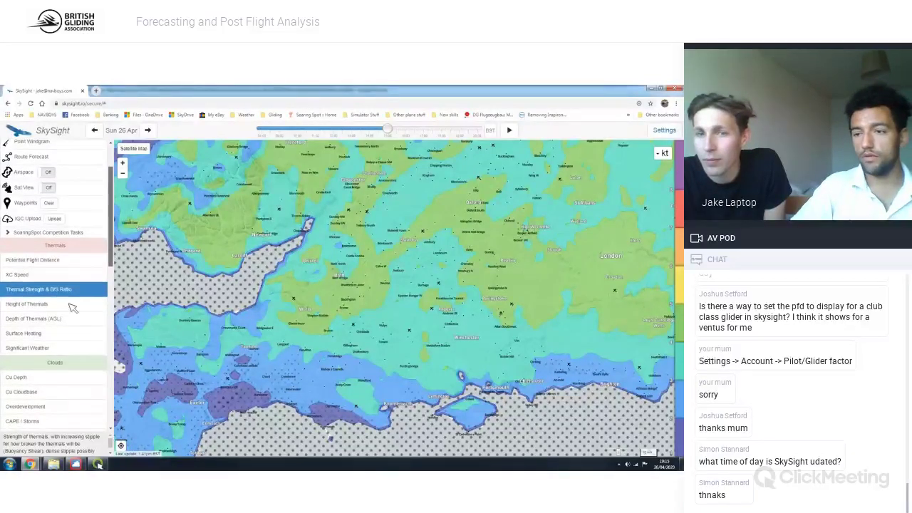
mouse_move(57, 275)
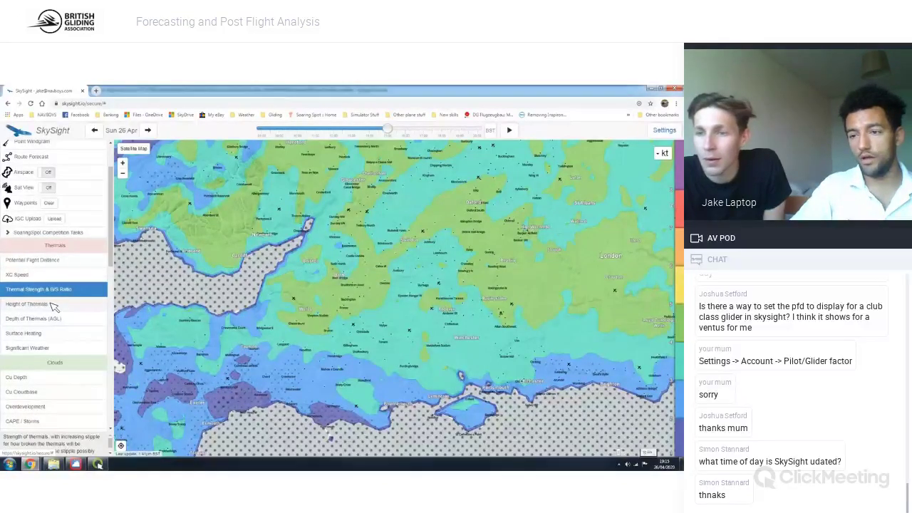
mouse_move(54, 307)
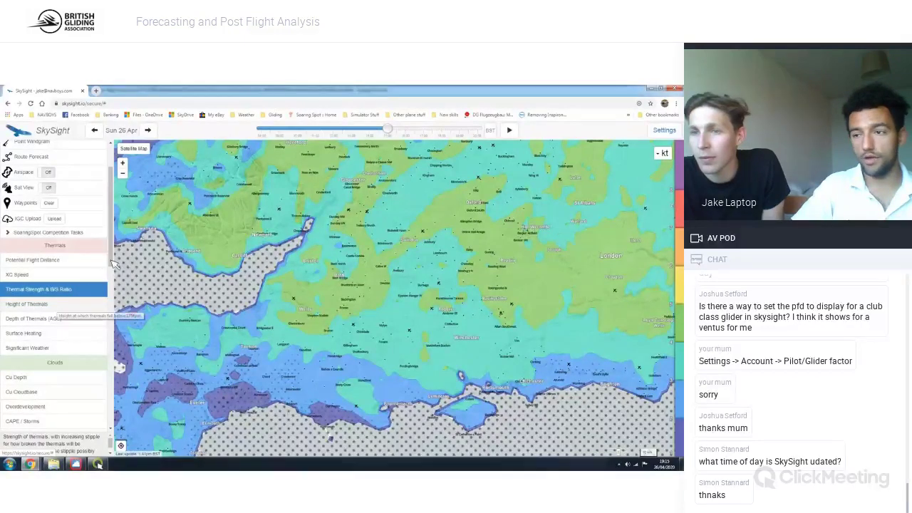
scroll(64, 335, down, 1)
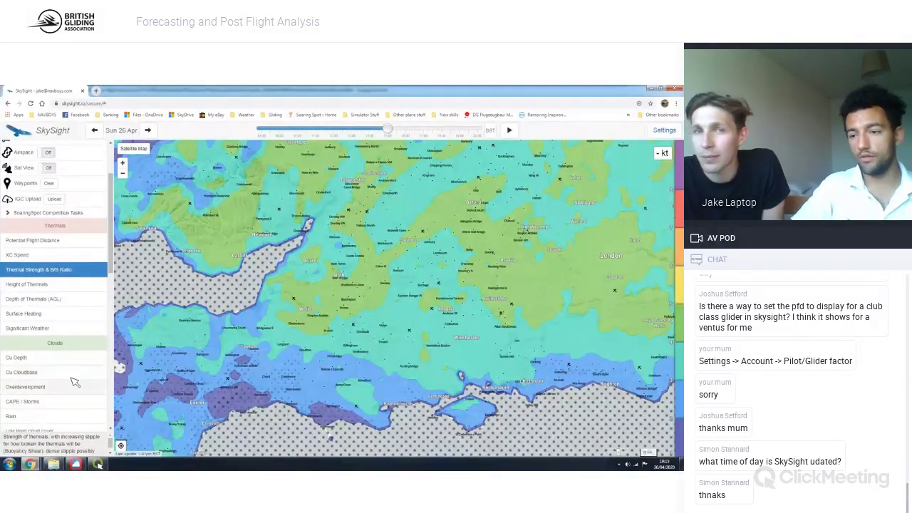
scroll(98, 314, down, 2)
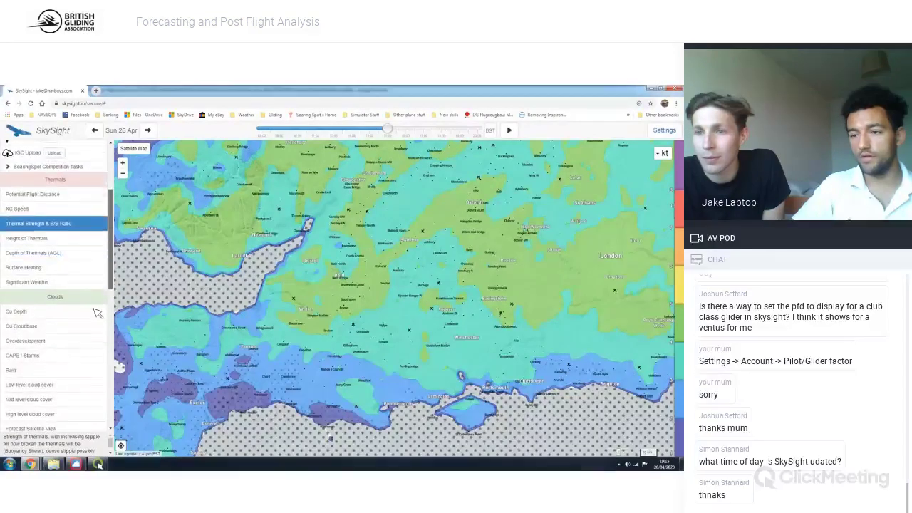
scroll(98, 313, down, 1)
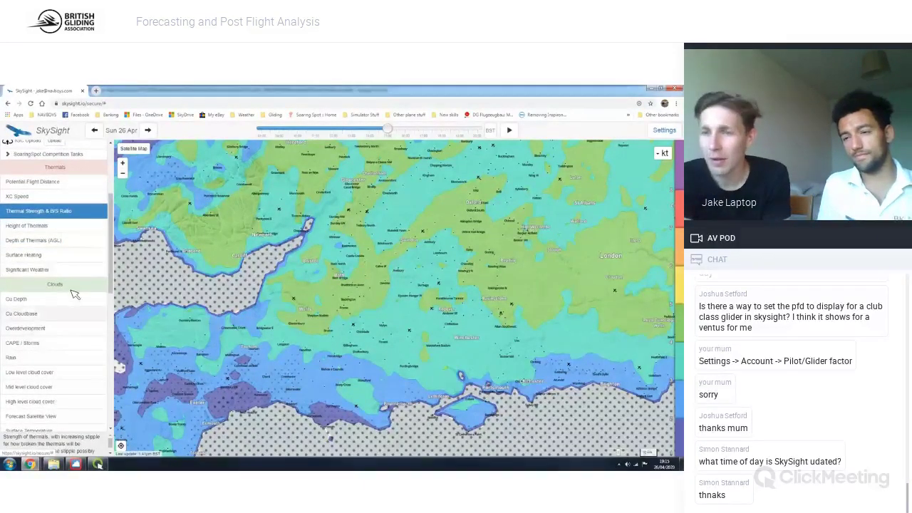
click(69, 299)
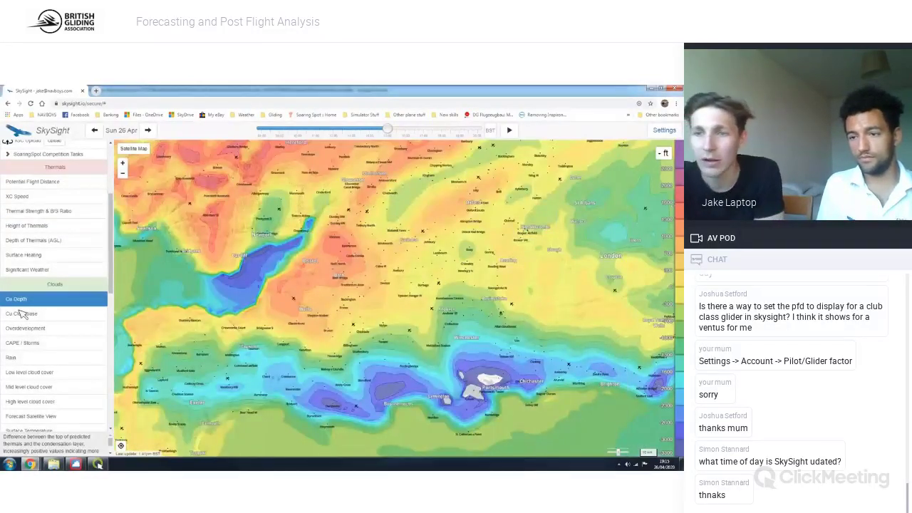
Compare the Cu Cloudbase map with the Cu Depth map over southern England, ending on Cu Cloudbase
click(22, 313)
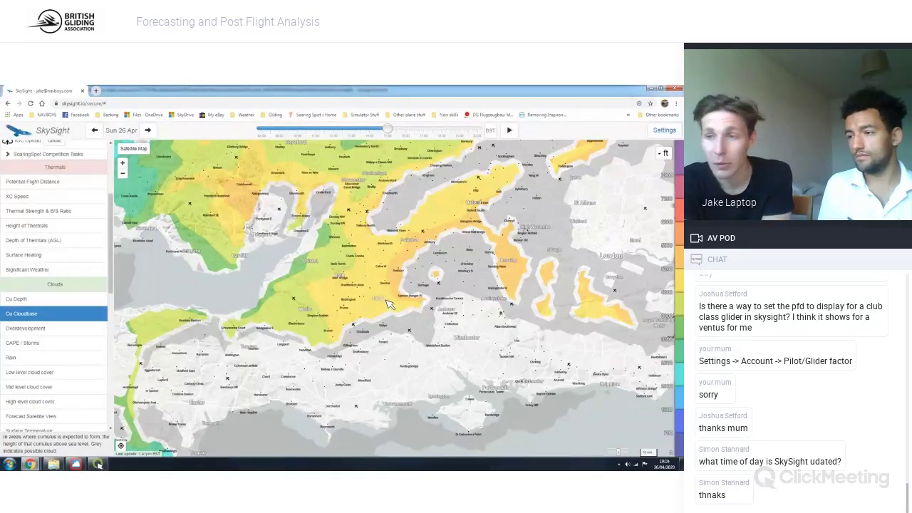
click(71, 299)
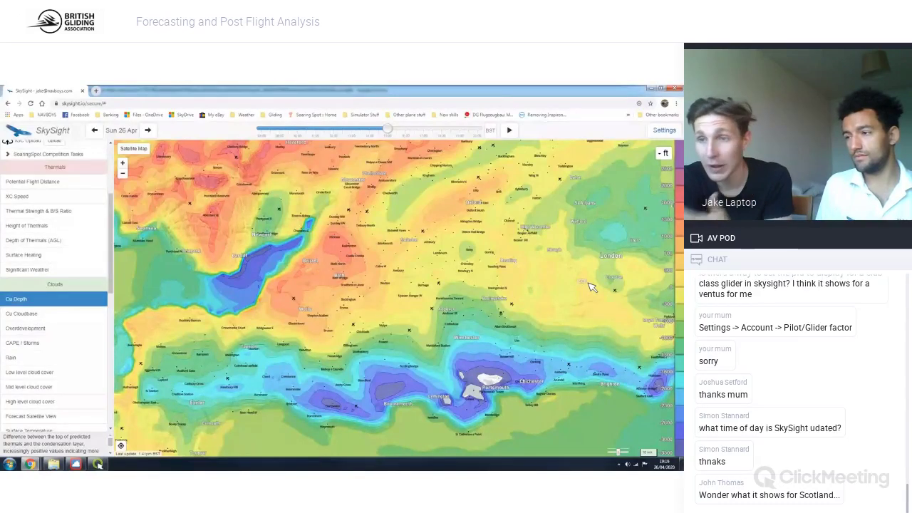
click(33, 321)
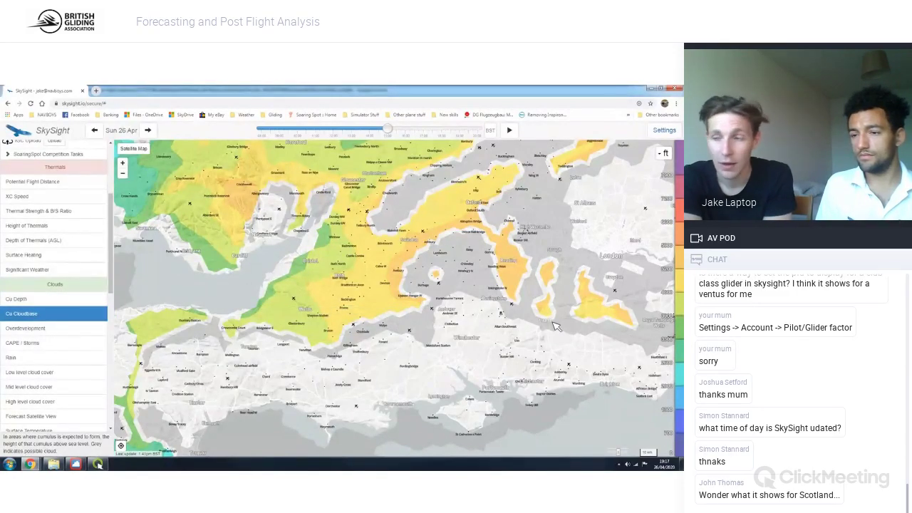
Examine the Overdevelopment, CAPE / Storms and Rain forecast maps in turn
click(41, 328)
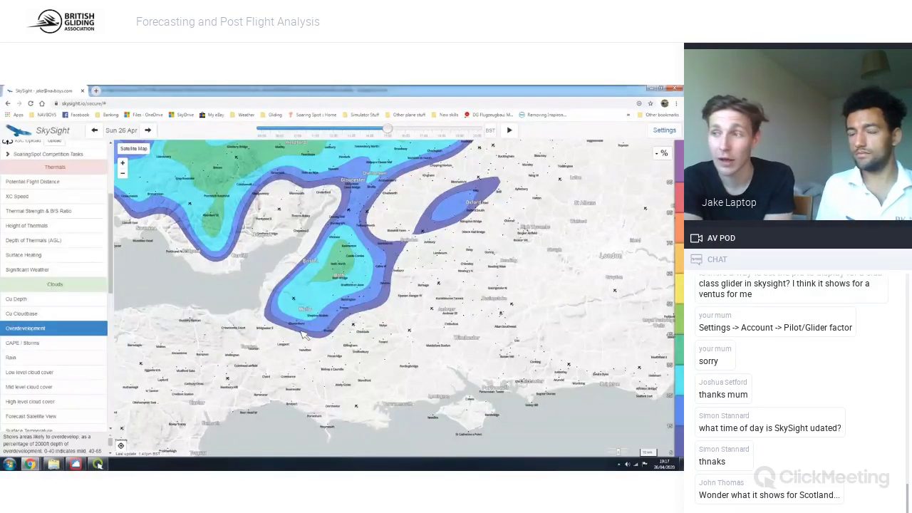
click(22, 347)
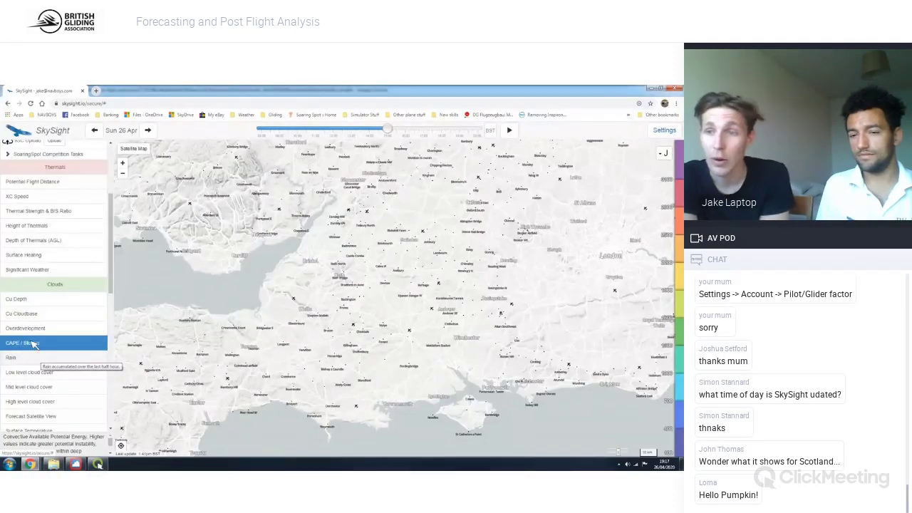
click(41, 359)
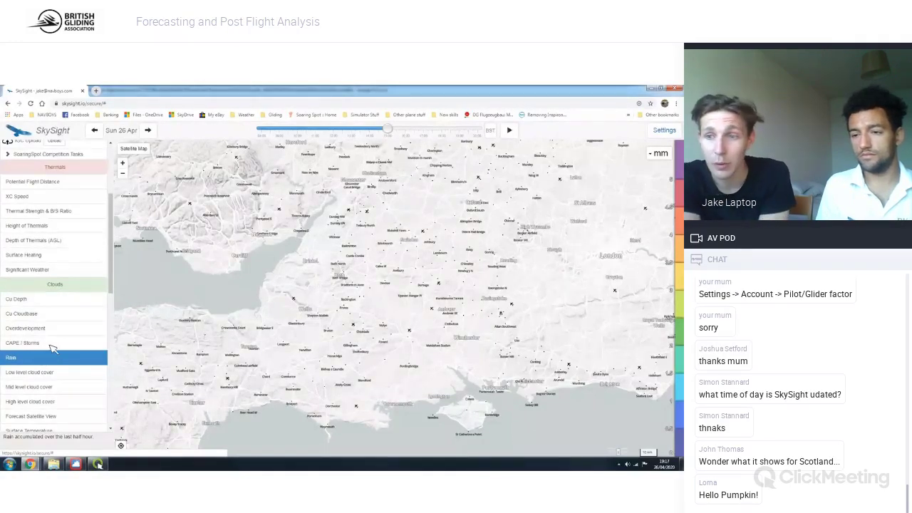
Examine the low, mid and high level cloud cover maps in turn
click(48, 373)
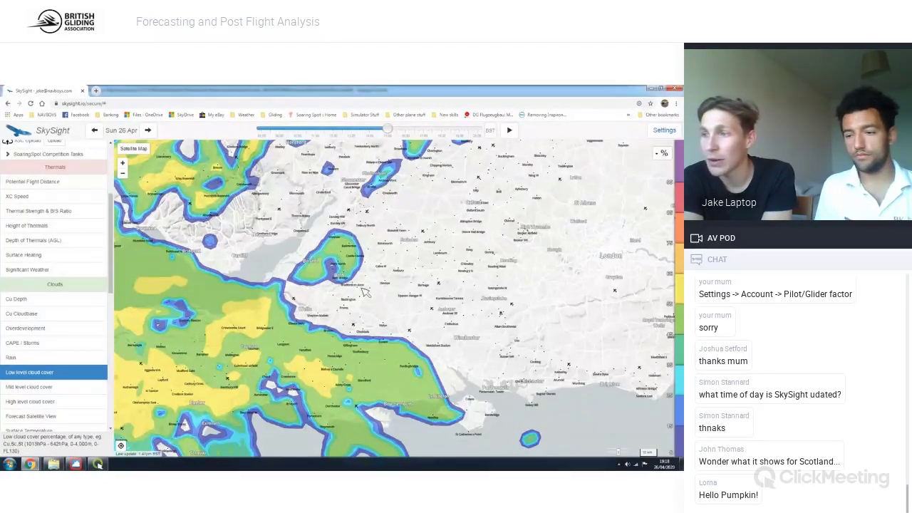
click(29, 387)
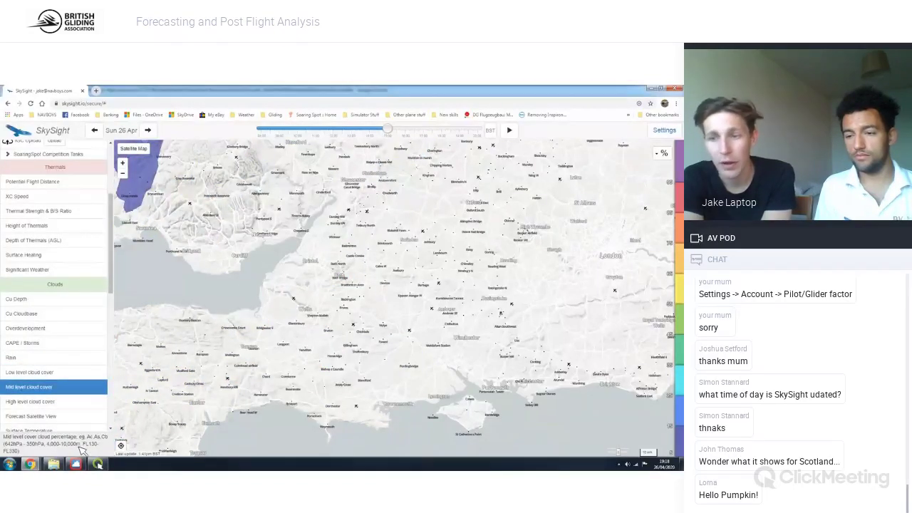
click(62, 404)
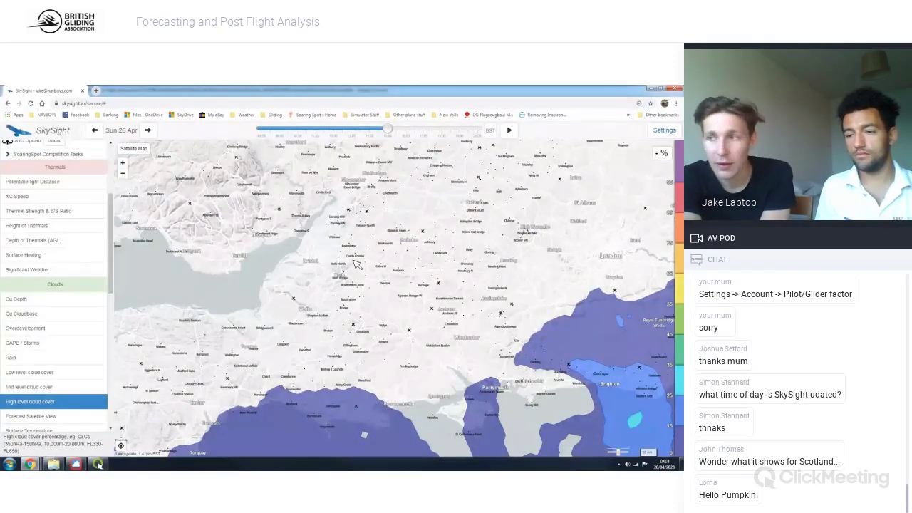
Set the high level cloud cover map to an earlier time of day and advance it through successive time steps over southern England
scroll(360, 264, down, 1)
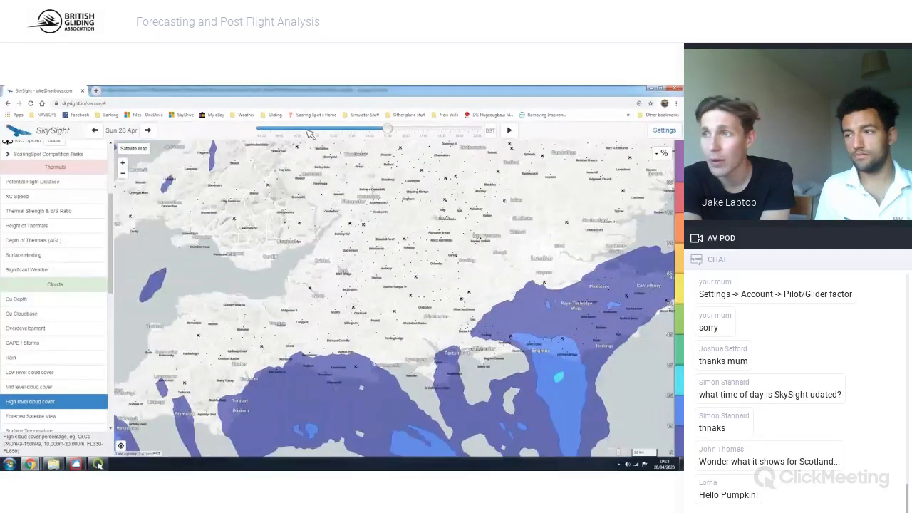
click(307, 130)
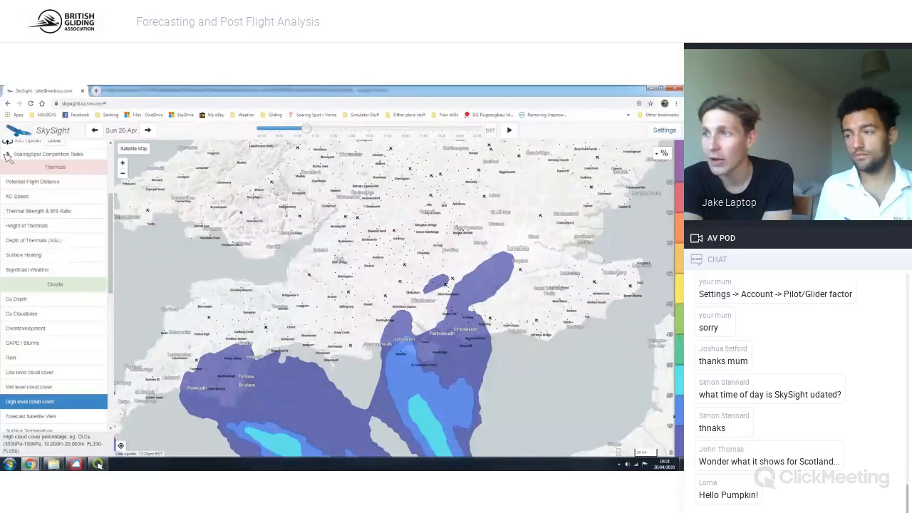
click(314, 129)
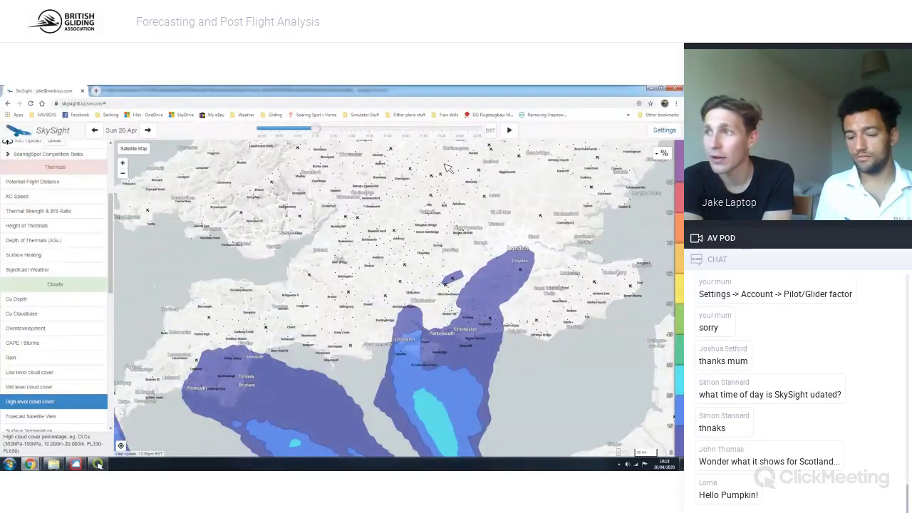
key(Right)
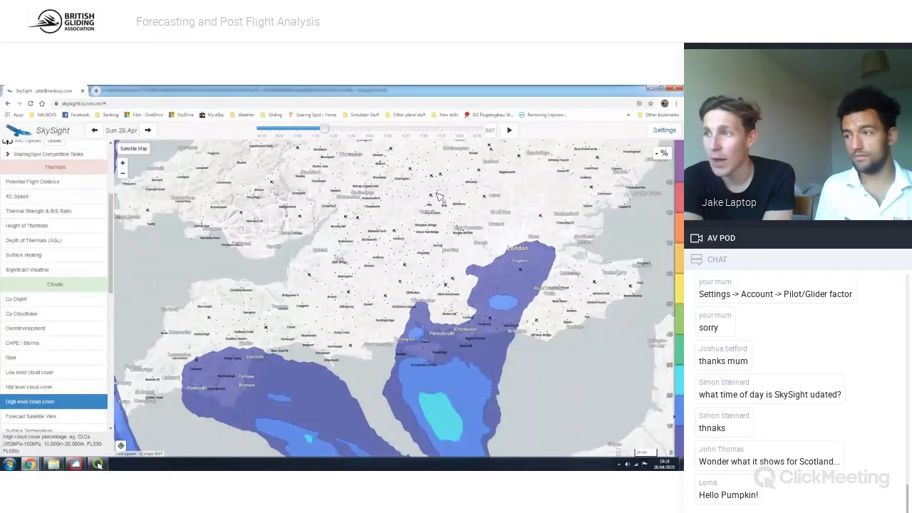
key(Right)
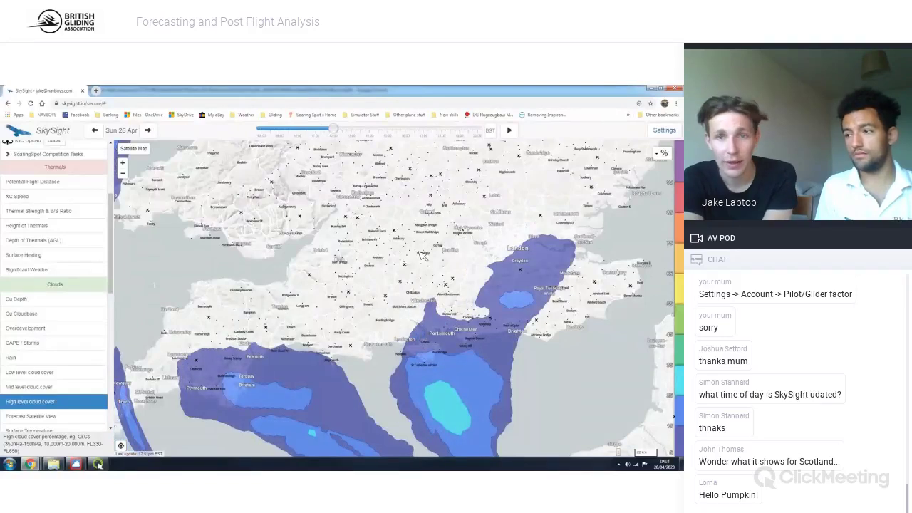
key(Right)
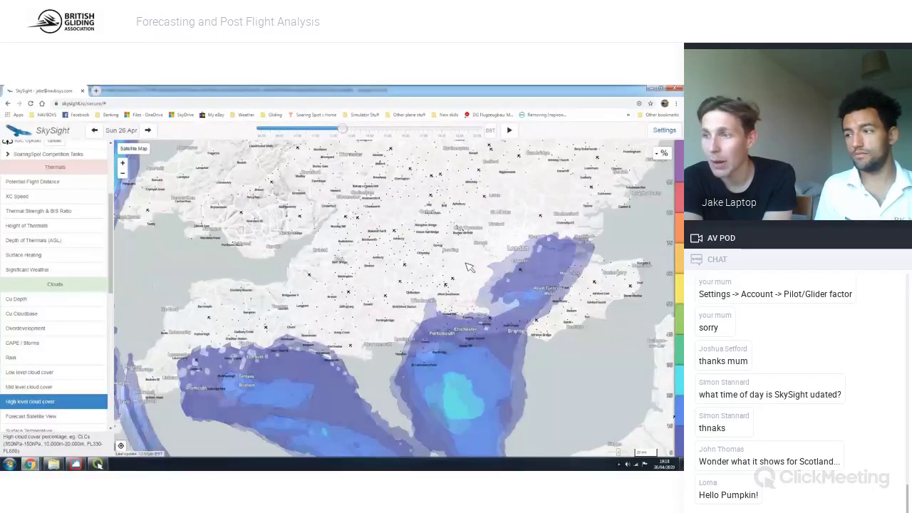
key(Right)
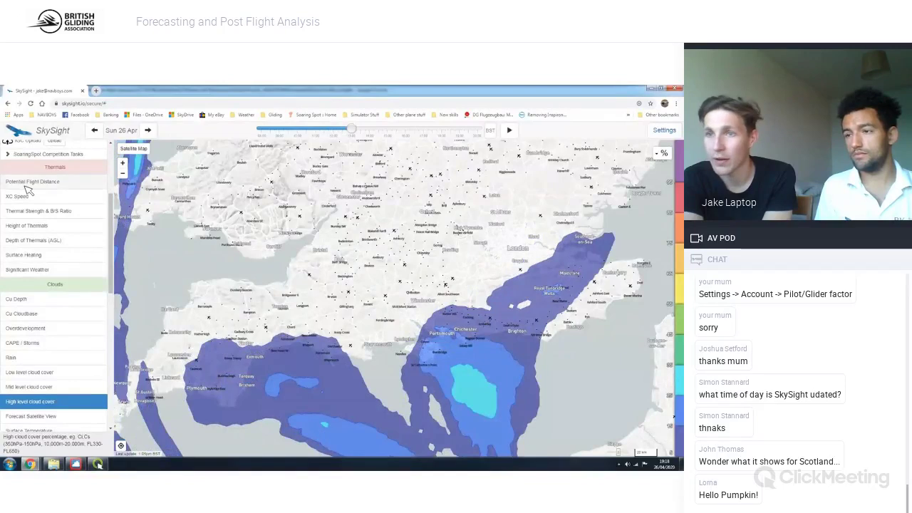
Turn on the airspace overlay and check the Forecast Satellite View at an earlier time and the steps following it
scroll(48, 238, up, 2)
click(48, 236)
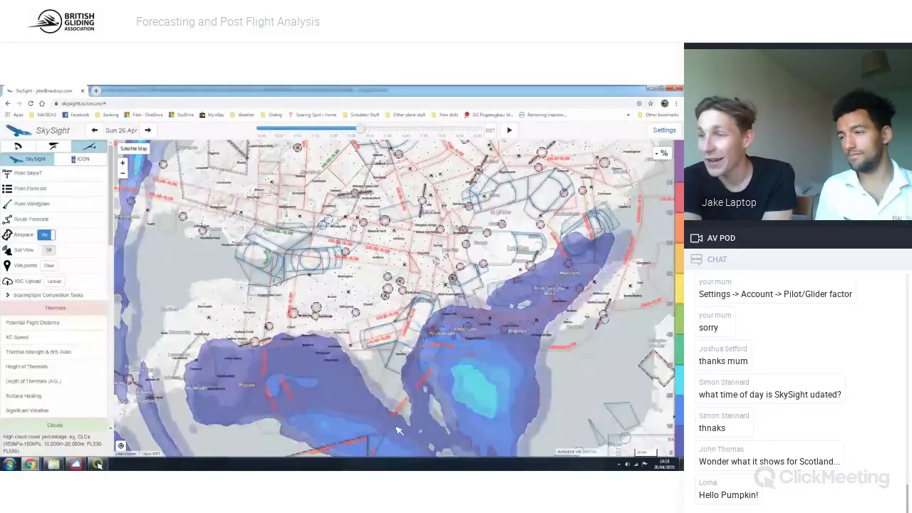
scroll(9, 325, down, 2)
scroll(9, 324, down, 2)
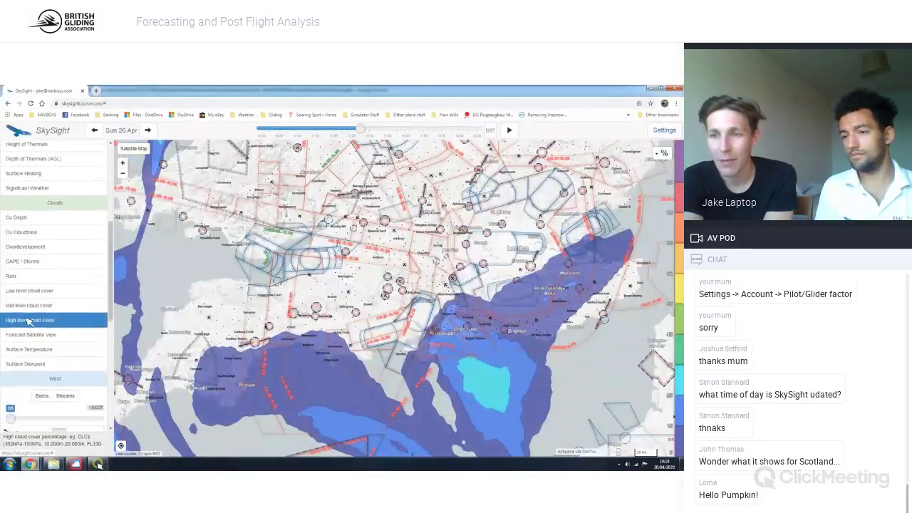
key(Down)
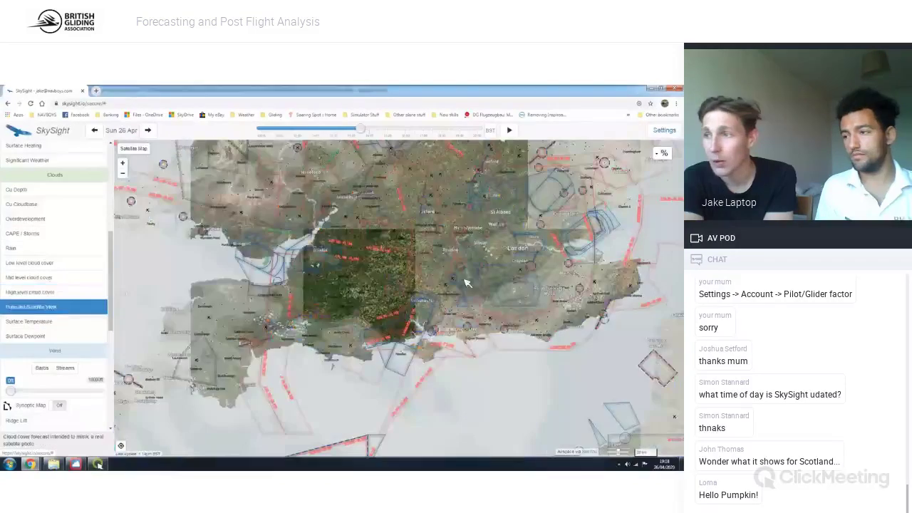
click(325, 130)
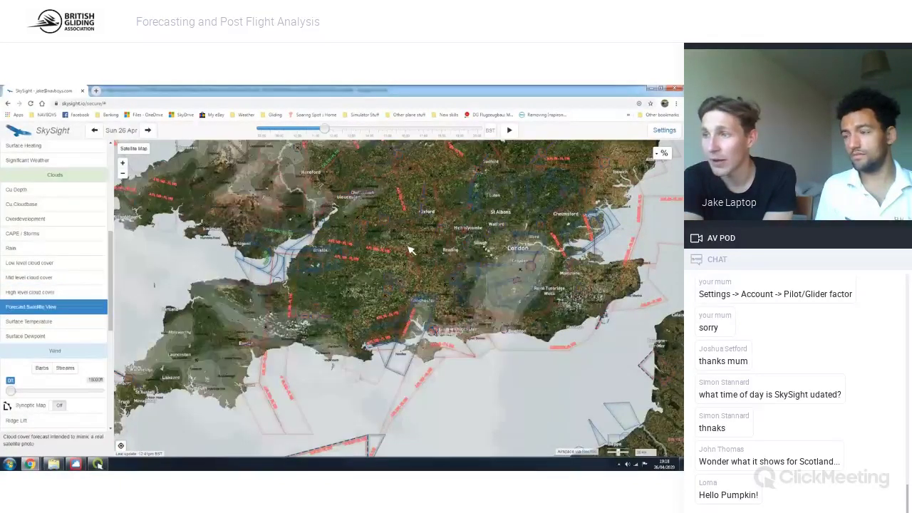
key(Right)
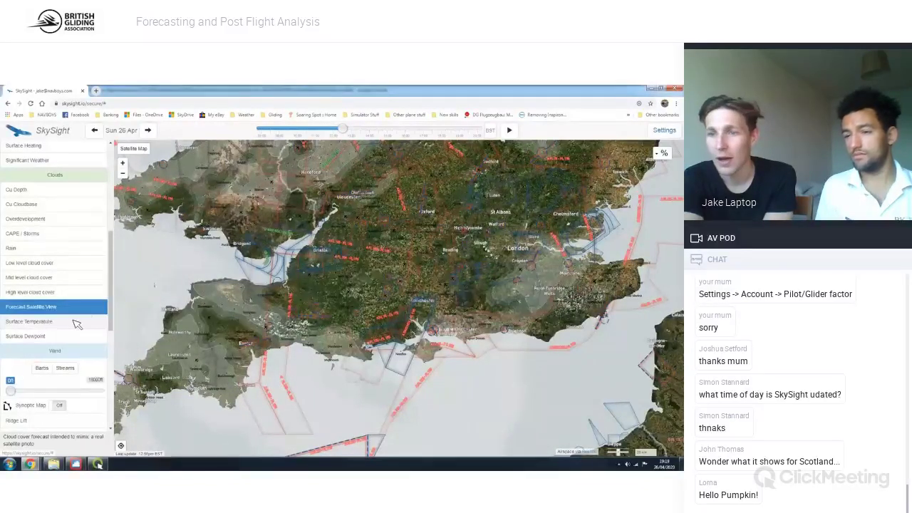
Display the Surface Temperature, Surface Dewpoint and Boundary Layer Wind (Avg) maps in turn
key(Down)
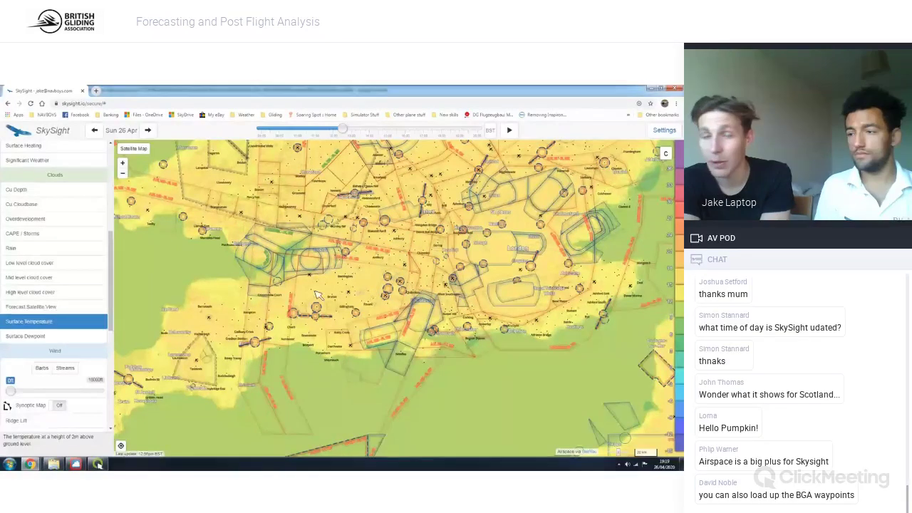
click(16, 335)
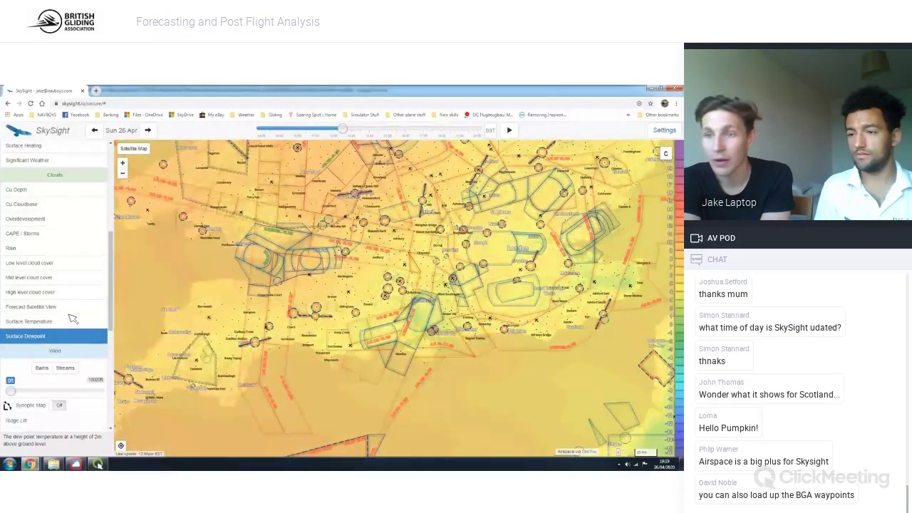
scroll(35, 306, down, 2)
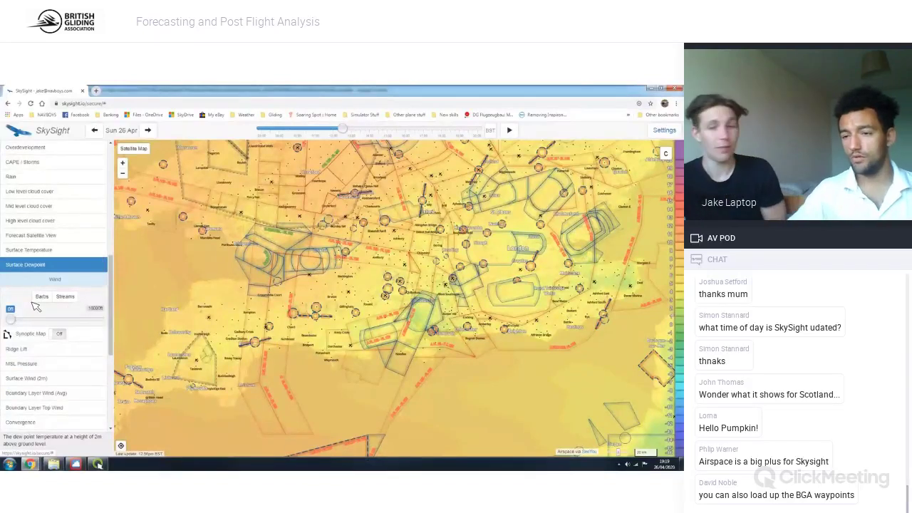
click(78, 394)
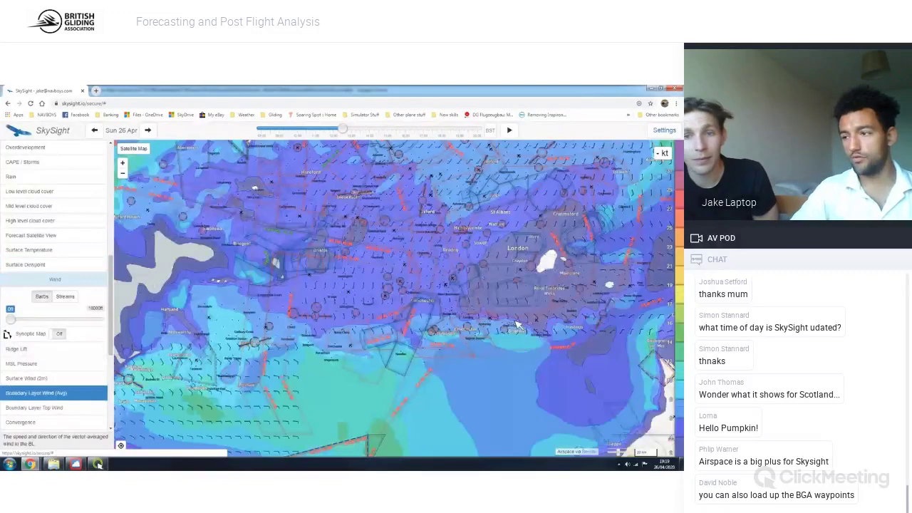
Examine the average boundary layer wind barbs more closely across southern England
drag(442, 310, 437, 332)
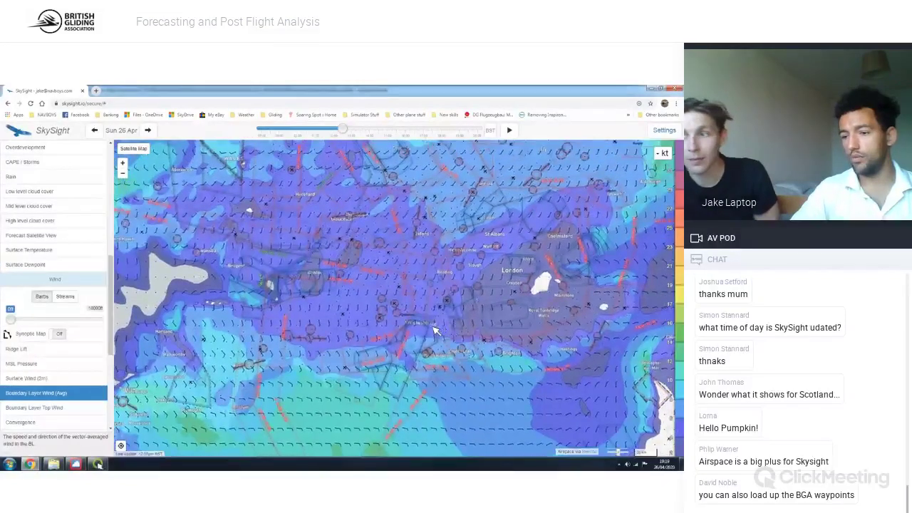
scroll(435, 330, up, 1)
scroll(443, 333, up, 1)
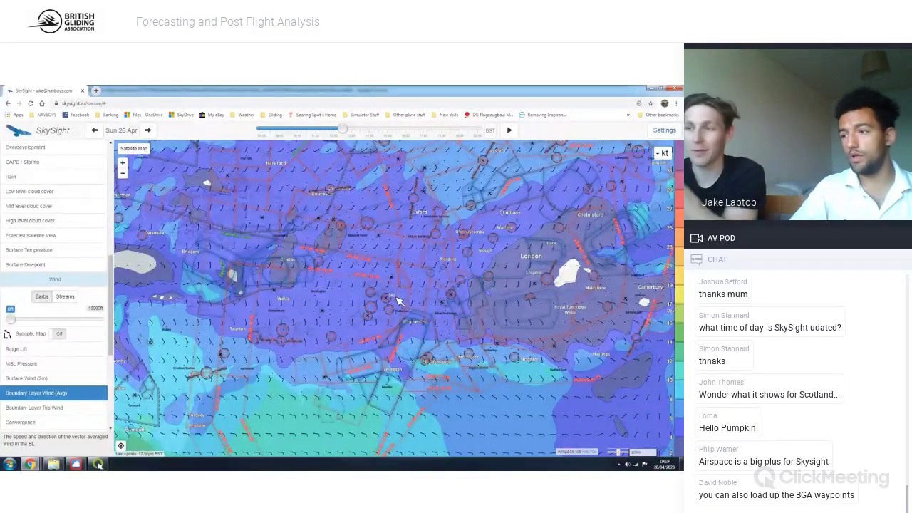
scroll(418, 299, up, 1)
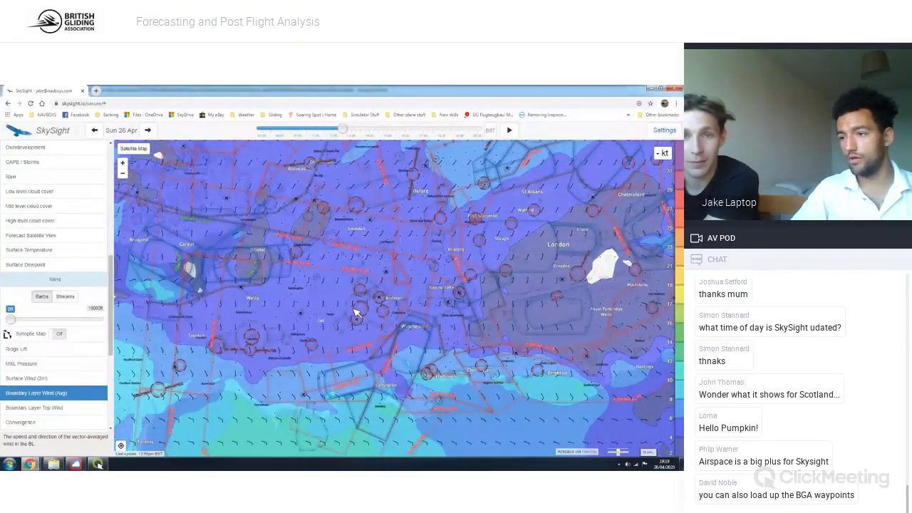
scroll(392, 313, down, 1)
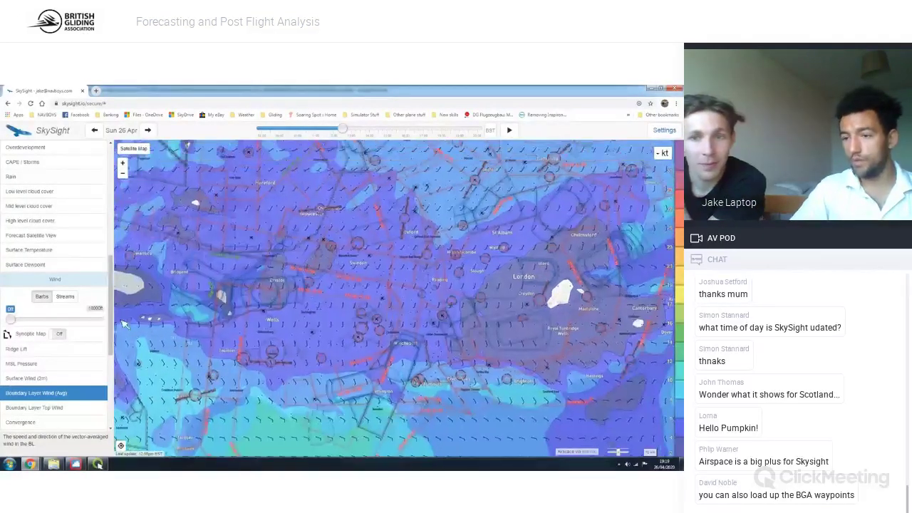
Display the Convergence map and examine it over England and Wales
drag(112, 321, 116, 337)
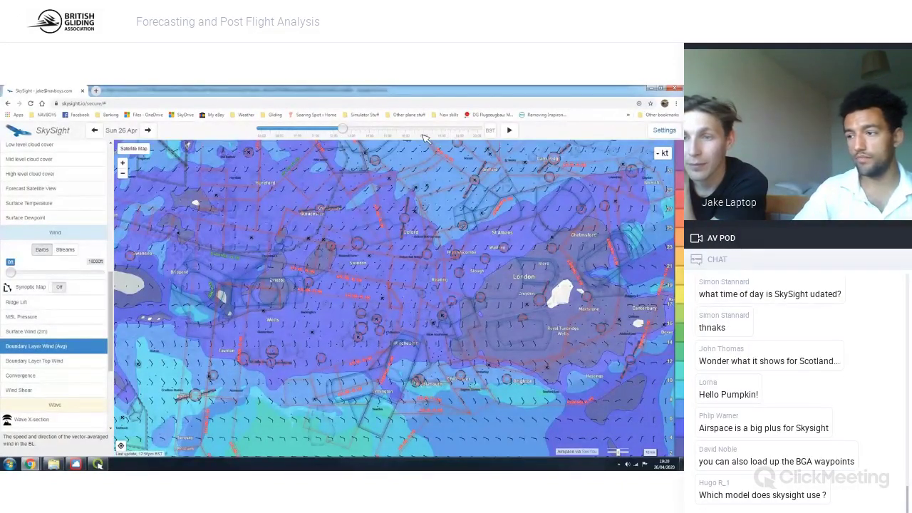
scroll(111, 288, down, 1)
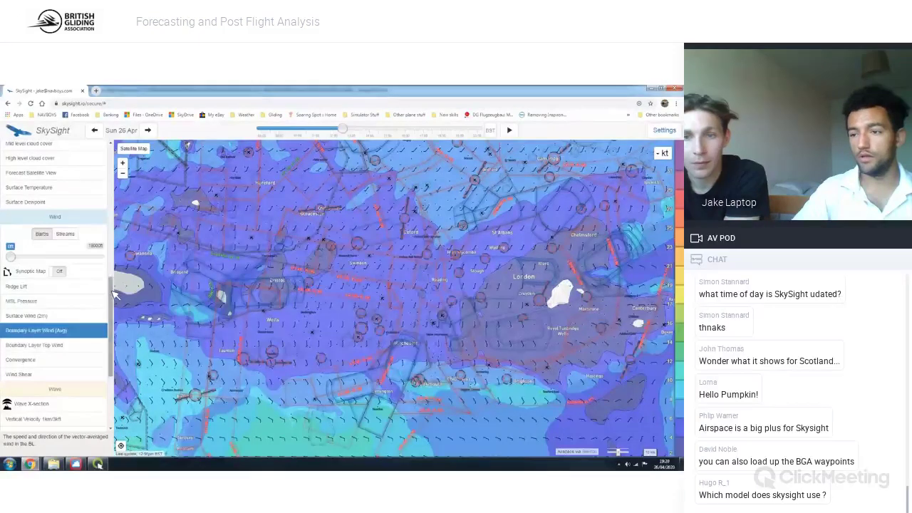
scroll(107, 308, down, 1)
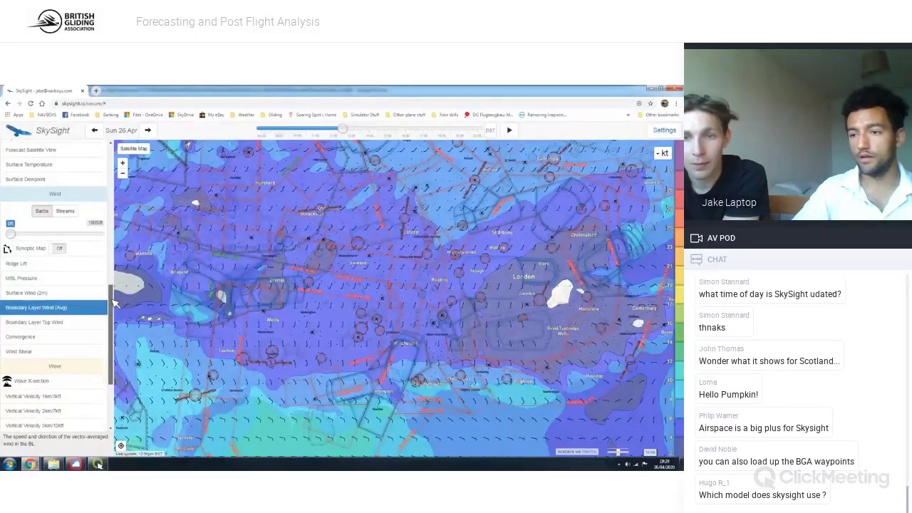
click(56, 337)
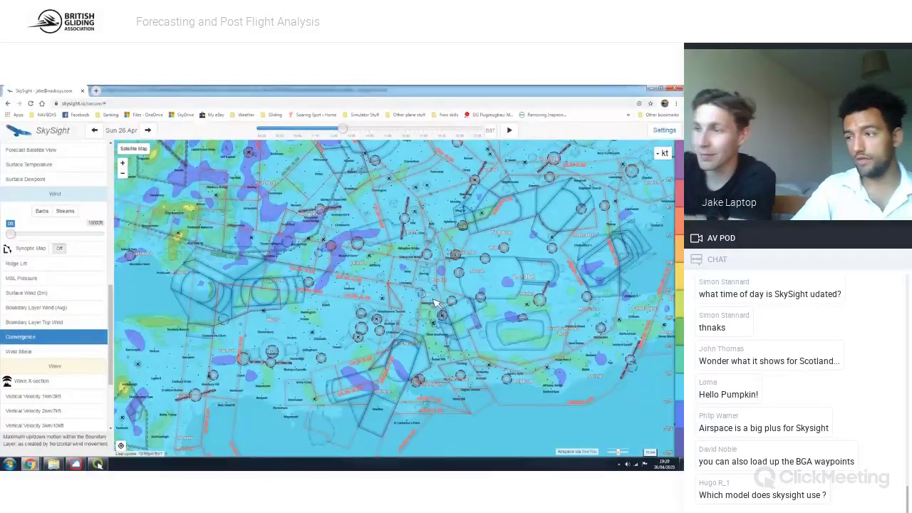
scroll(438, 303, down, 2)
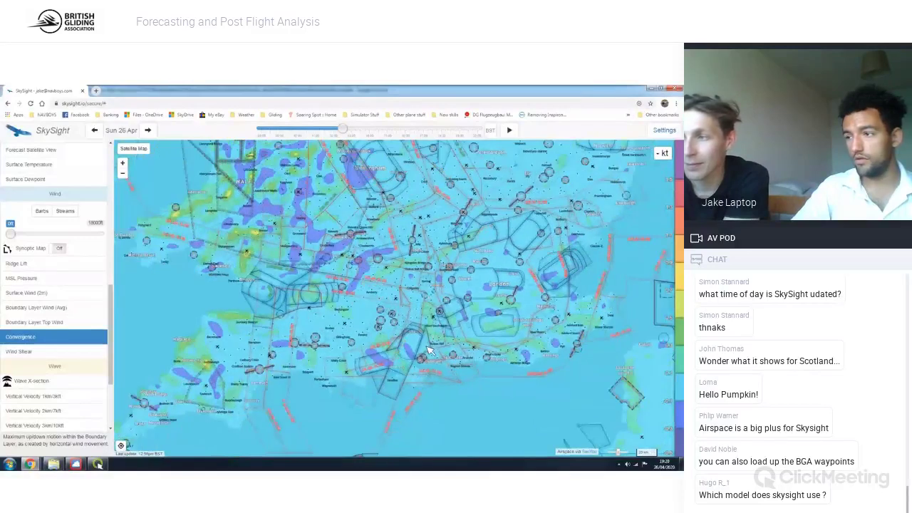
scroll(425, 346, down, 3)
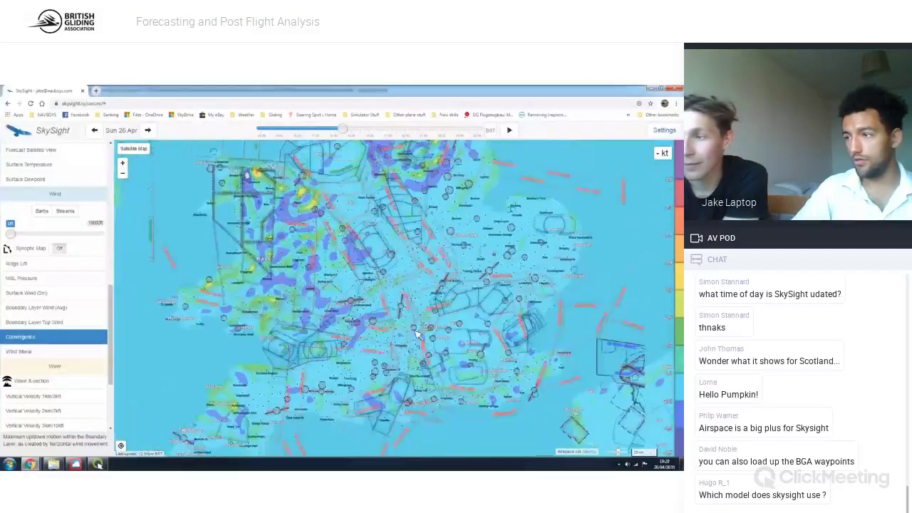
drag(412, 343, 396, 313)
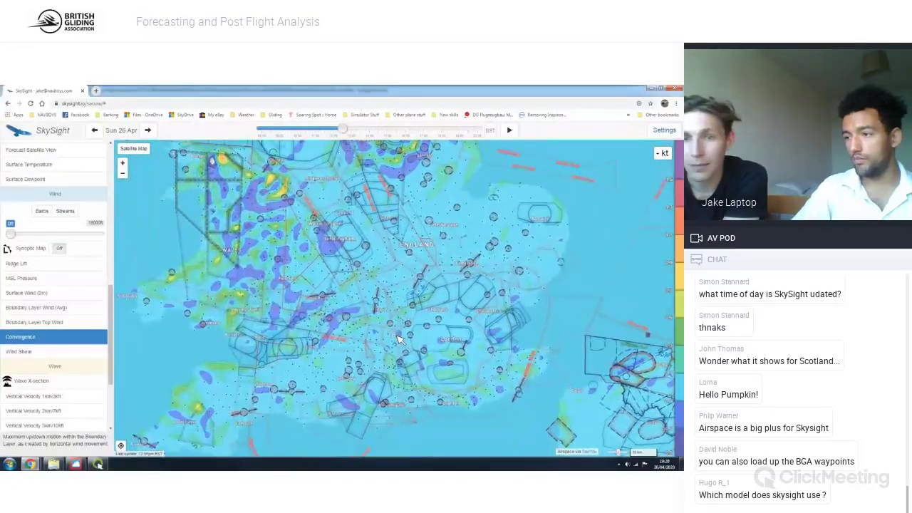
scroll(402, 339, up, 3)
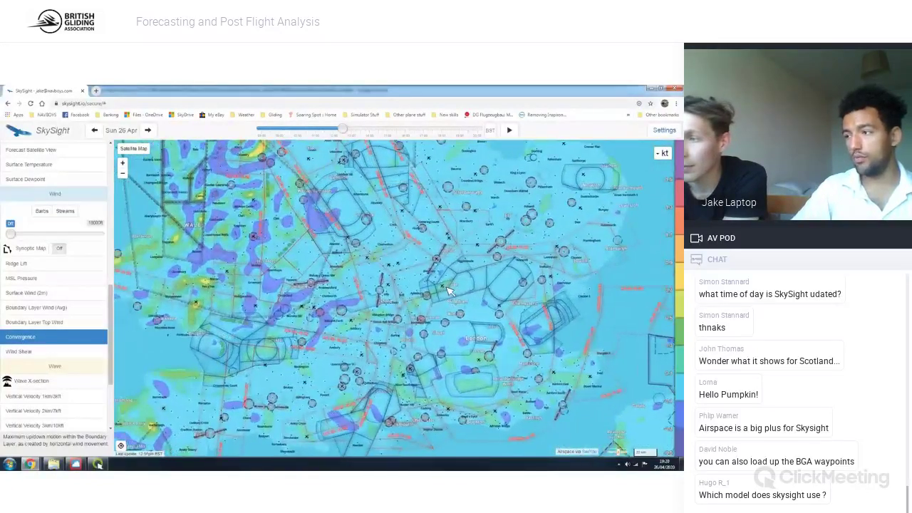
drag(601, 207, 581, 234)
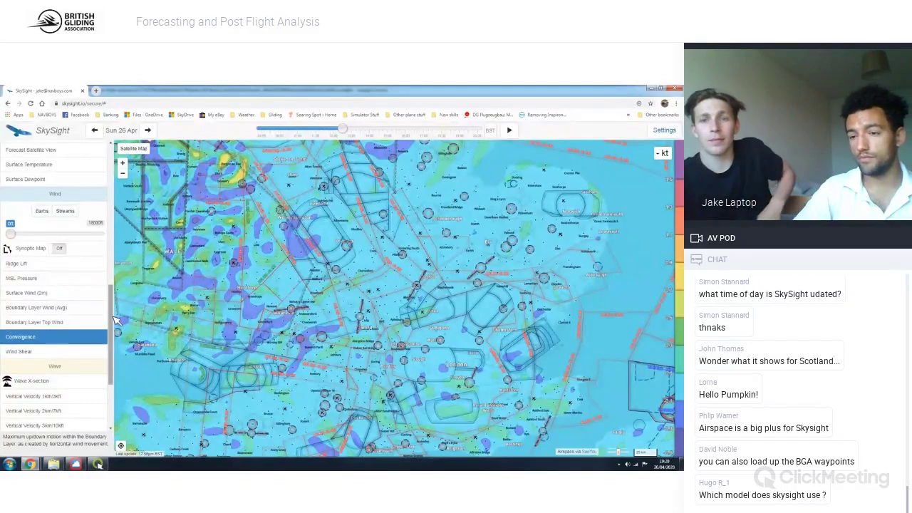
Look through the Wave and Experimental forecast layers, then return to the point forecast and airspace options
drag(113, 317, 111, 352)
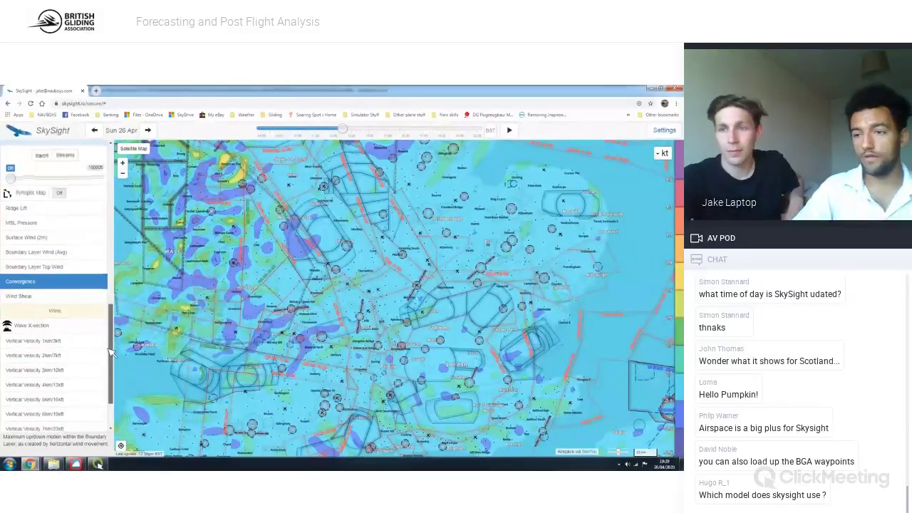
scroll(110, 352, down, 2)
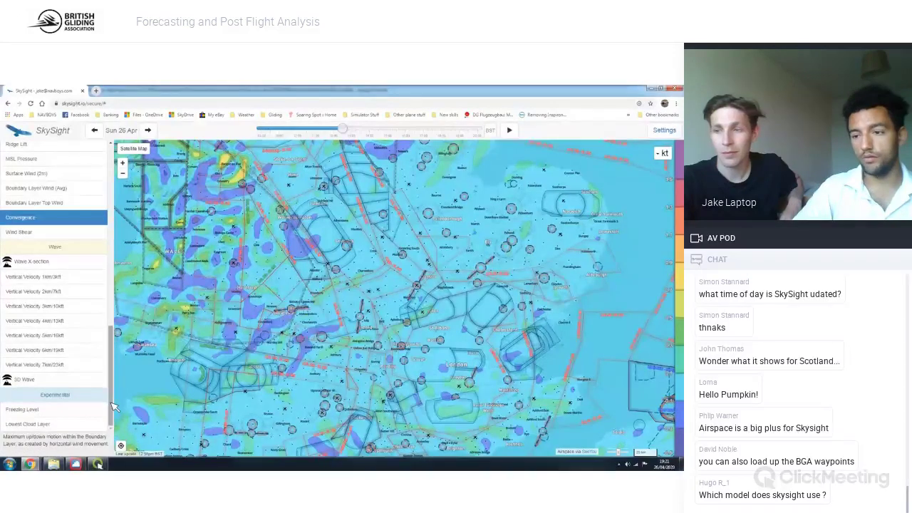
drag(111, 367, 113, 235)
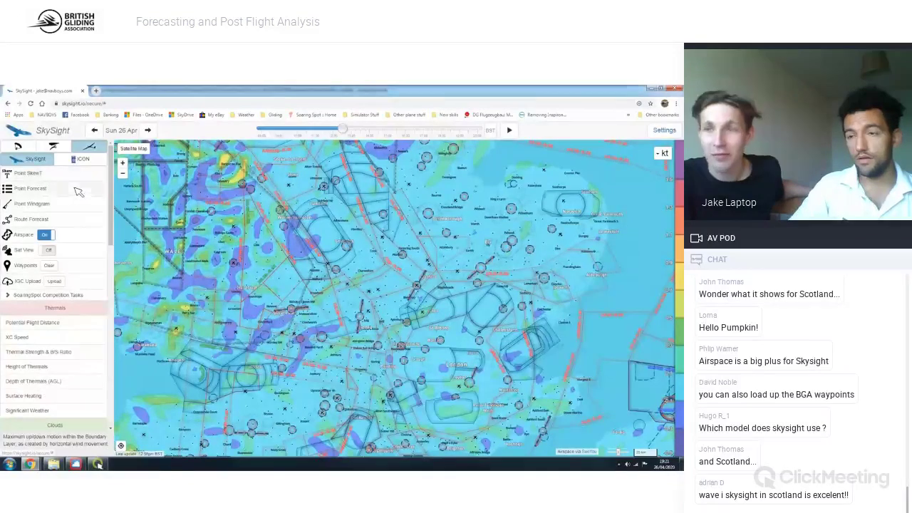
Display the Potential Flight Distance map and examine the Point SkewT south of Wolverhampton at several times of day
click(88, 324)
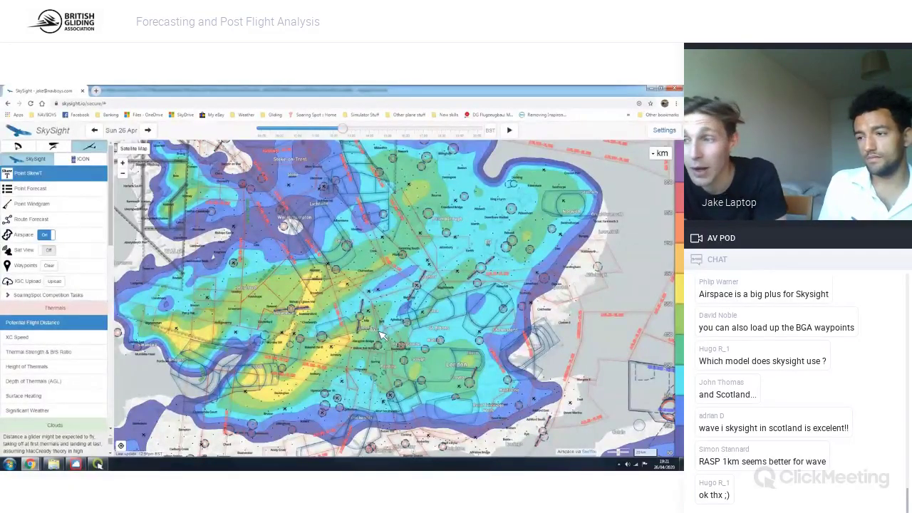
click(320, 321)
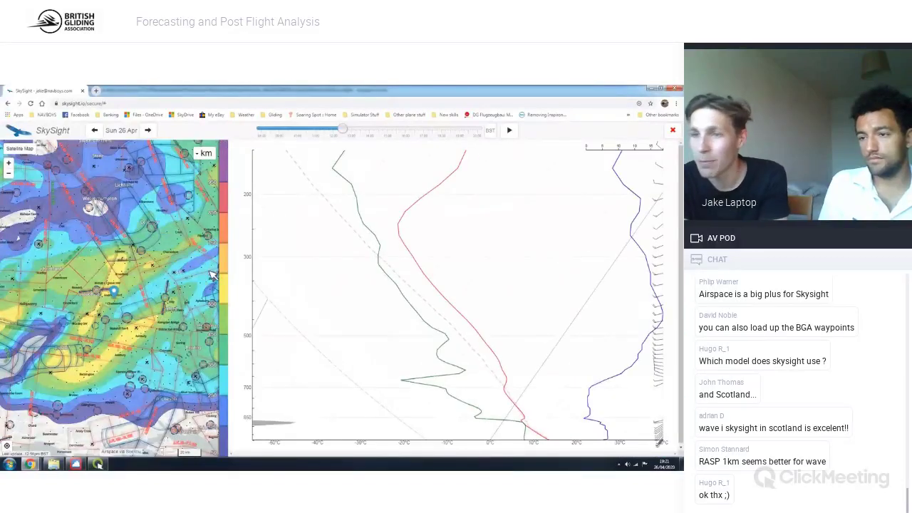
key(Left)
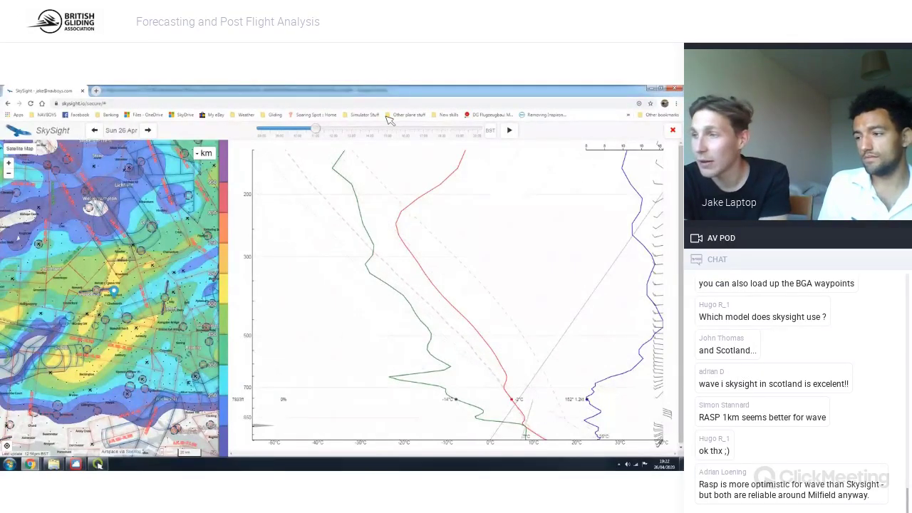
click(351, 130)
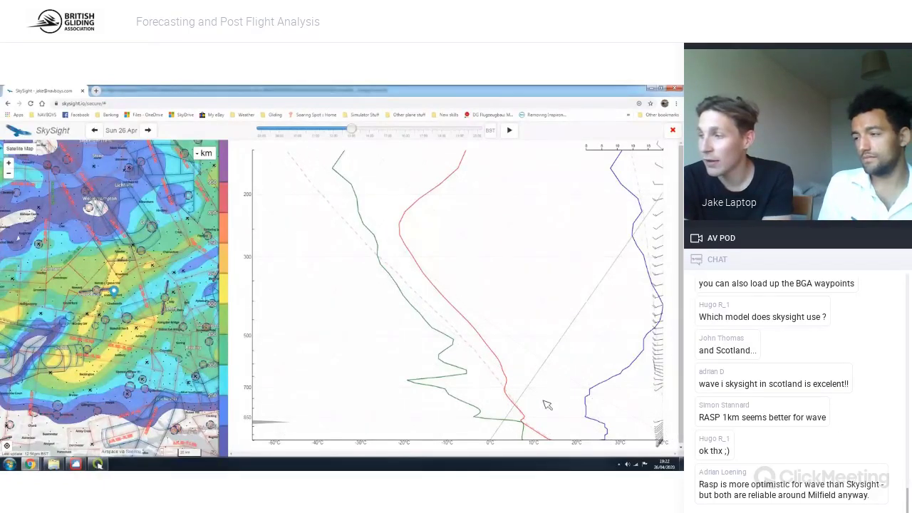
click(387, 133)
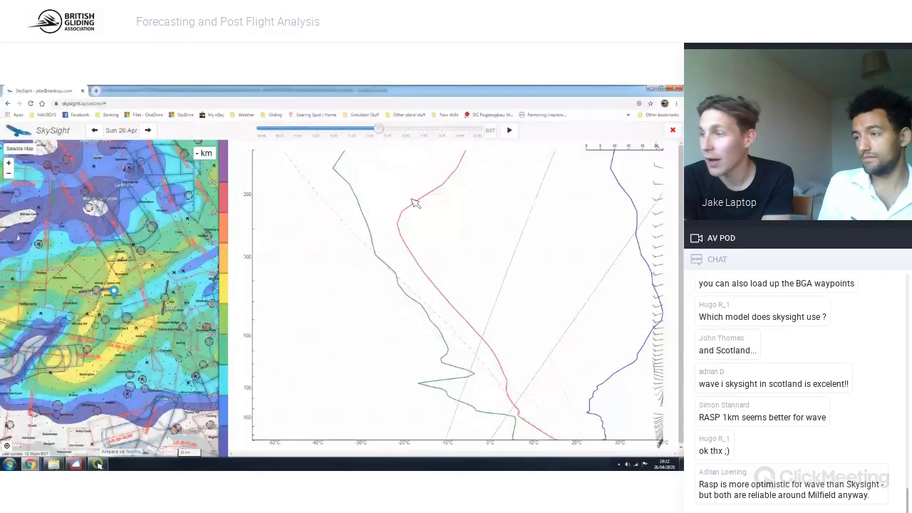
click(415, 131)
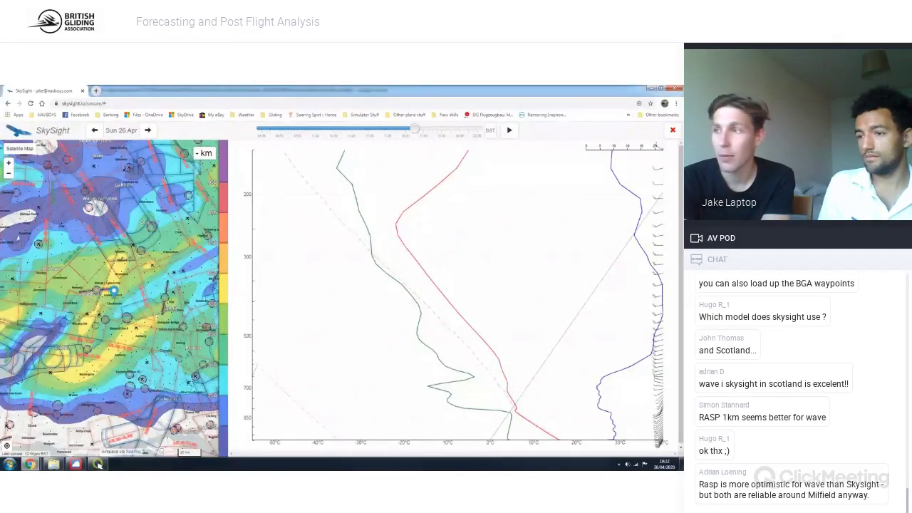
View the Point SkewT for a second location southwest of London, and close the sounding
key(Escape)
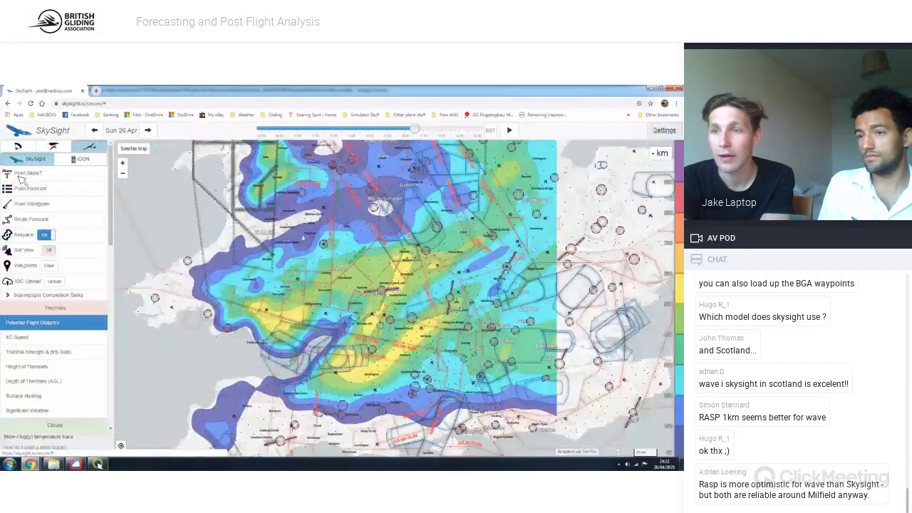
click(440, 372)
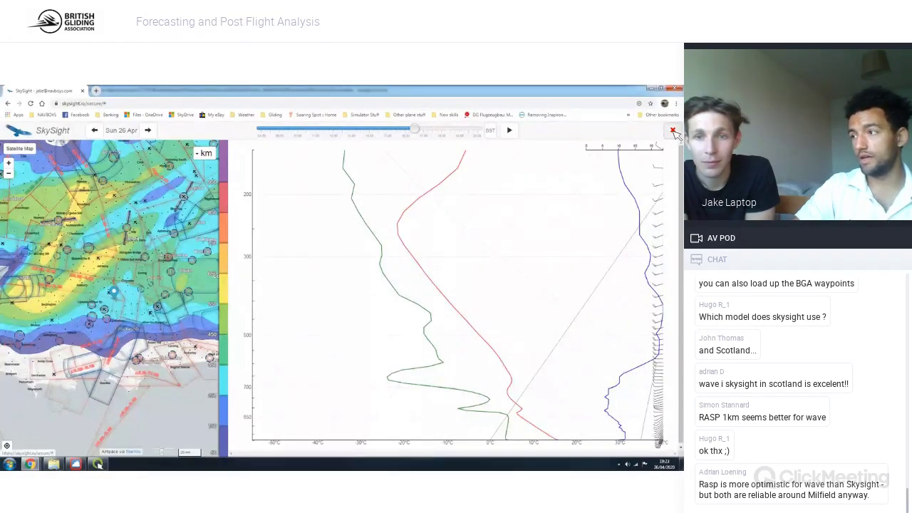
click(111, 214)
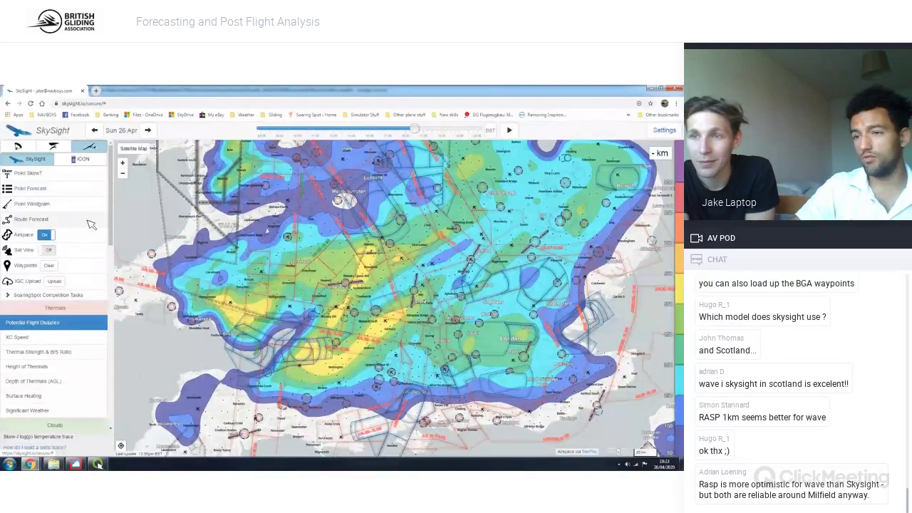
Create a Route Forecast for a closed triangular task of about 298 km, starting and finishing southwest of London
click(92, 222)
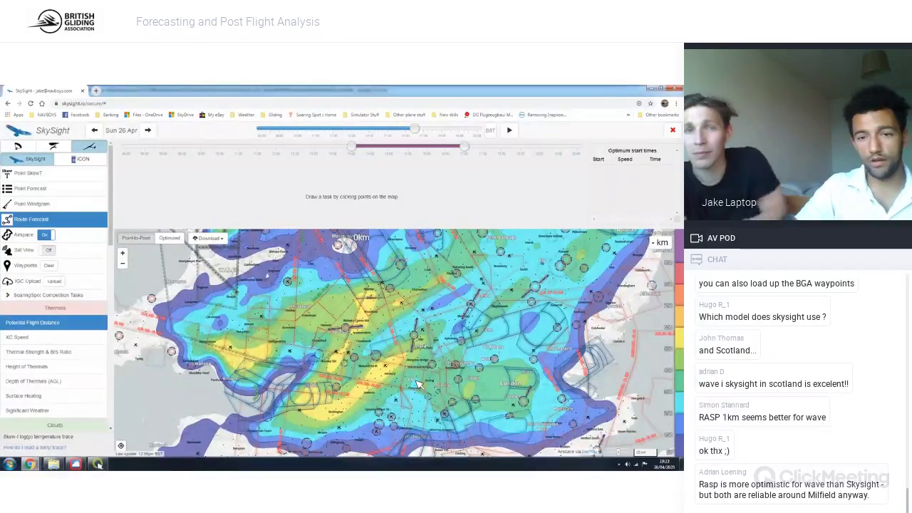
click(424, 416)
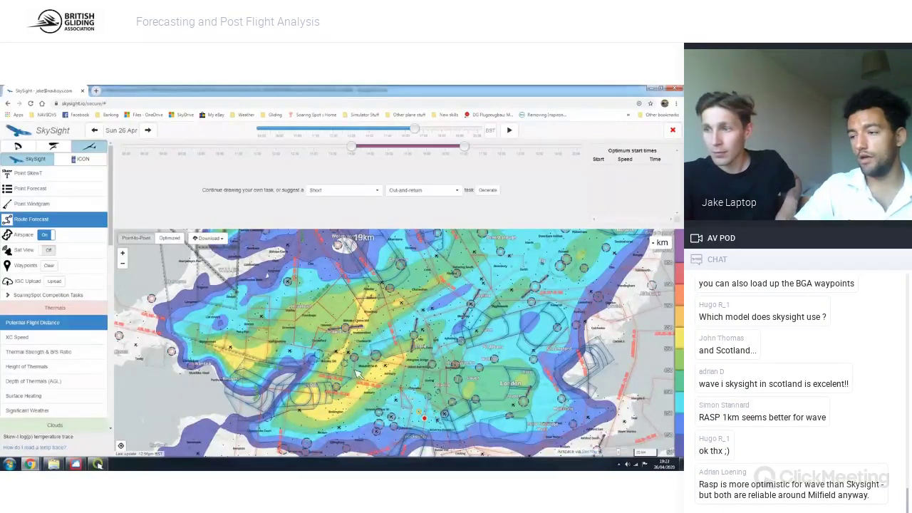
click(330, 344)
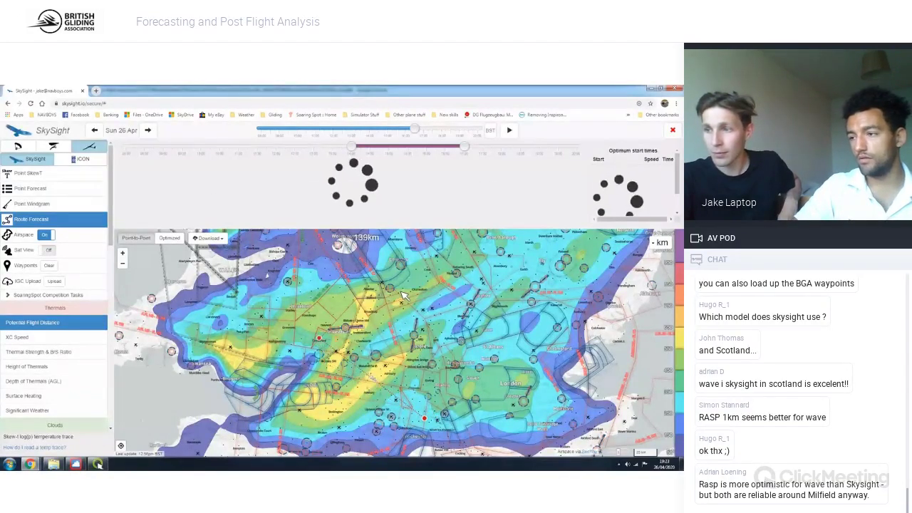
click(426, 420)
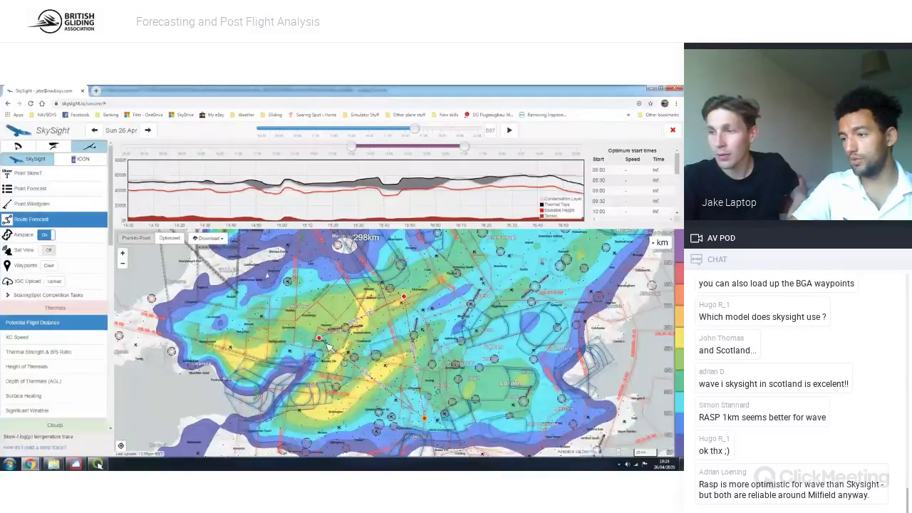
Examine the triangular route over the Potential Flight Distance map and review its optimum start times
scroll(414, 399, up, 3)
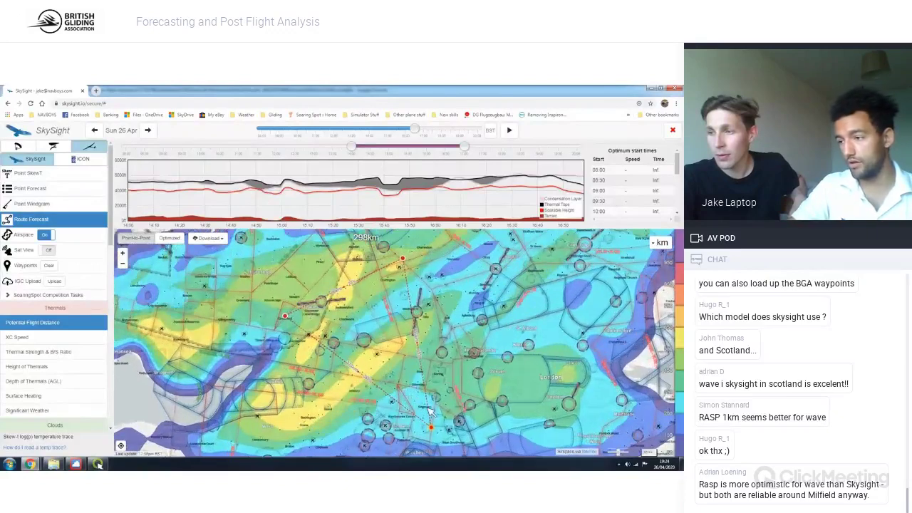
scroll(443, 426, up, 2)
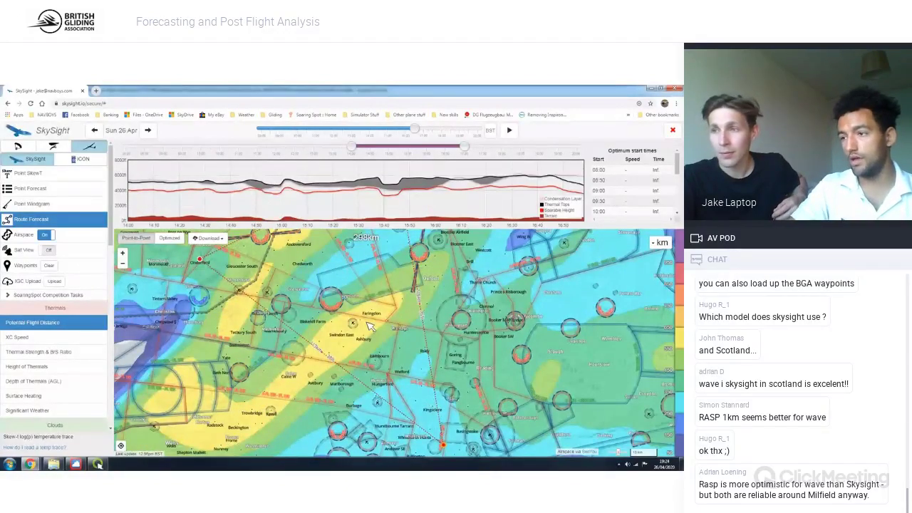
scroll(378, 331, down, 3)
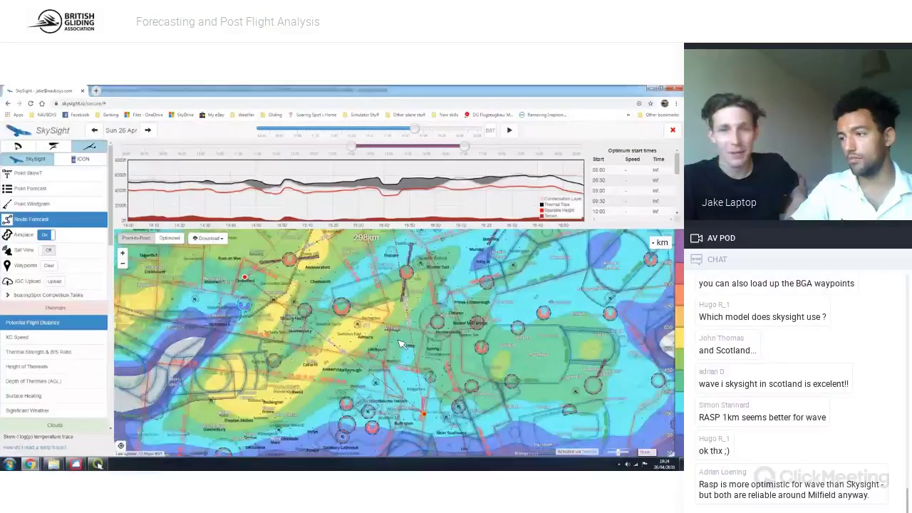
scroll(402, 344, down, 4)
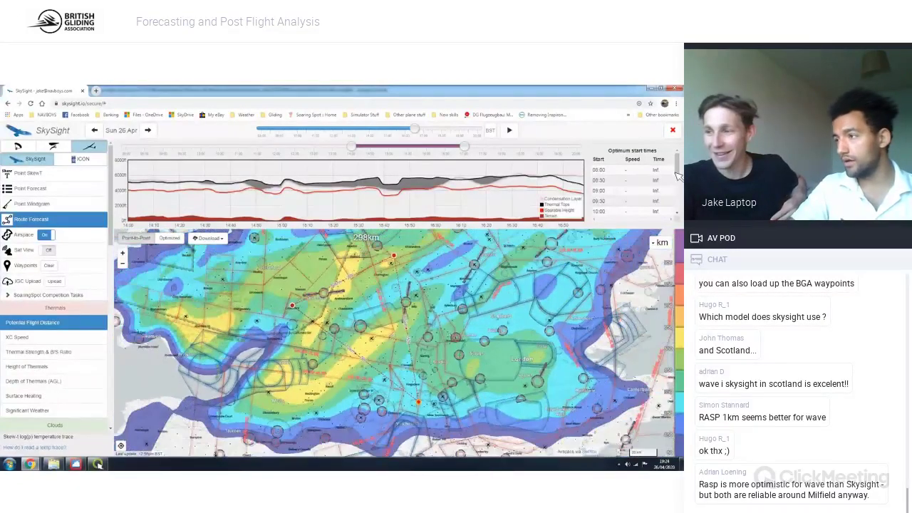
drag(680, 174, 680, 194)
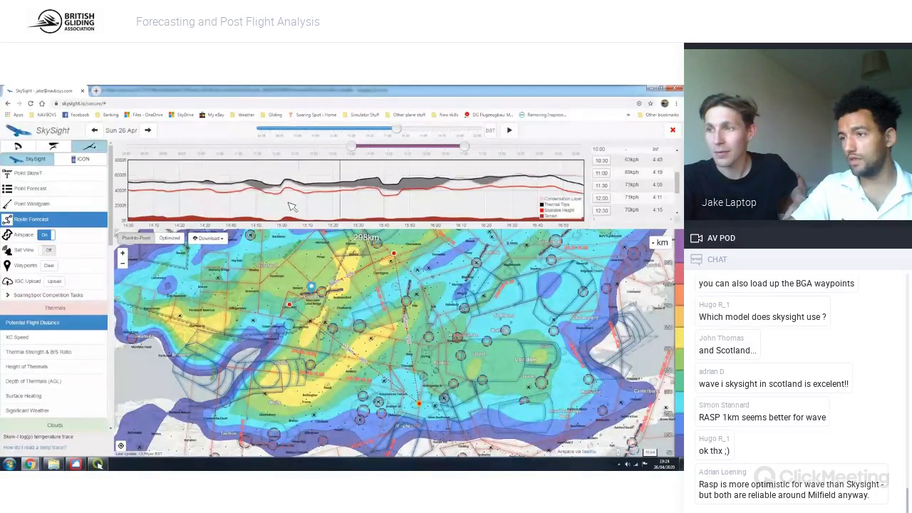
Set the route forecast window to start at 11:00 and end slightly past 17:00, and review the optimum start times
drag(355, 151, 202, 150)
click(237, 152)
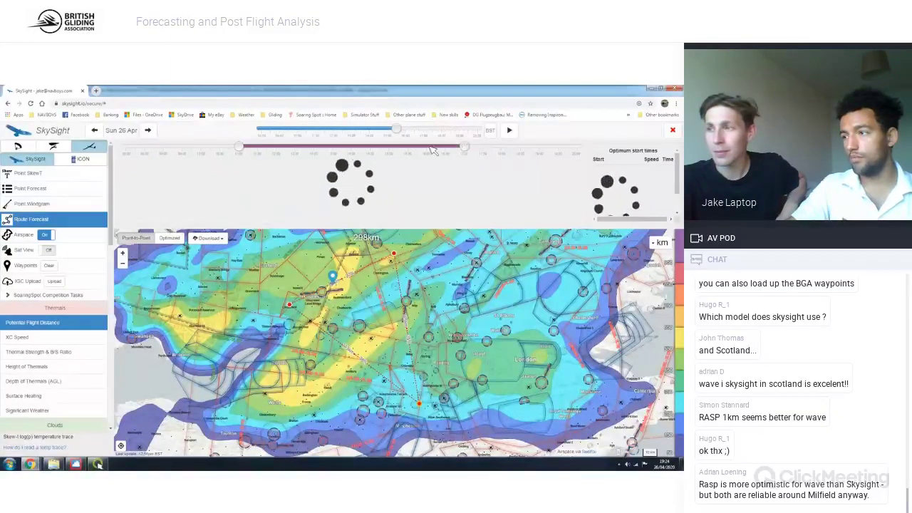
drag(466, 151, 483, 149)
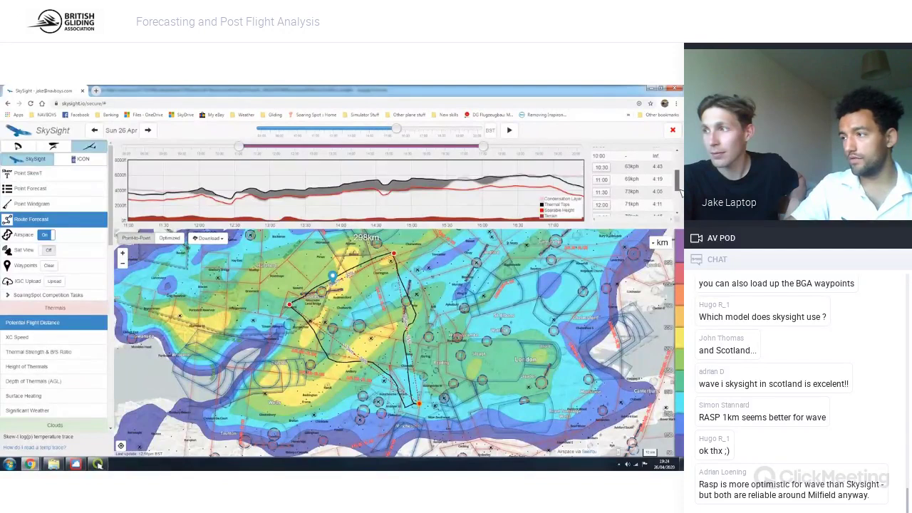
scroll(682, 194, up, 1)
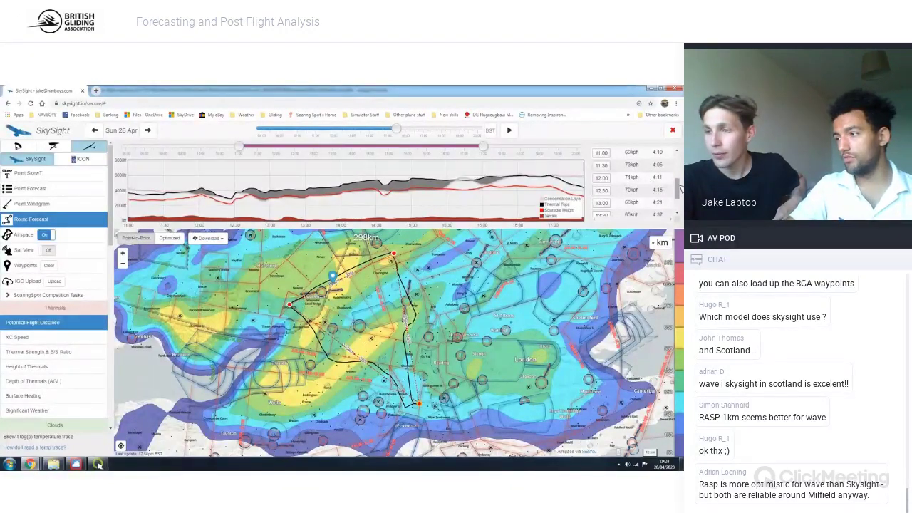
scroll(679, 187, down, 2)
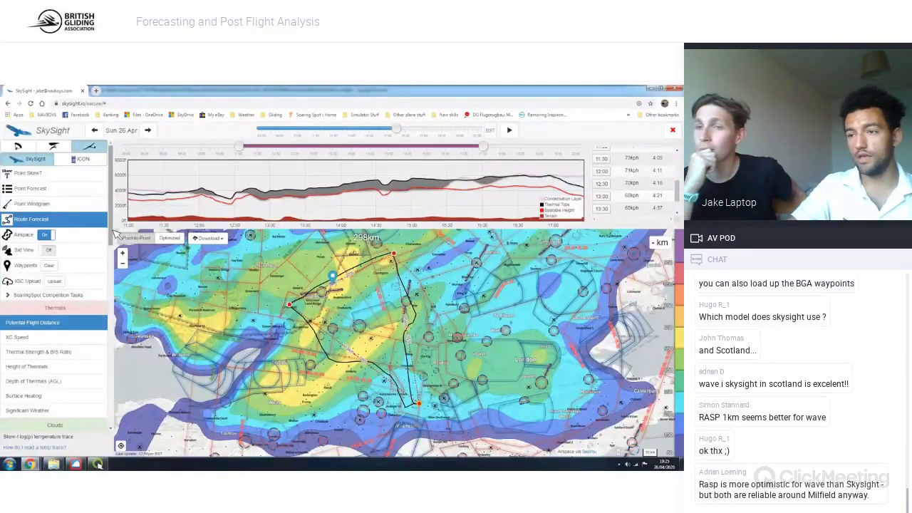
Display High level cloud cover and examine it at several points along the route's forecast profile
scroll(107, 280, down, 1)
scroll(86, 314, down, 4)
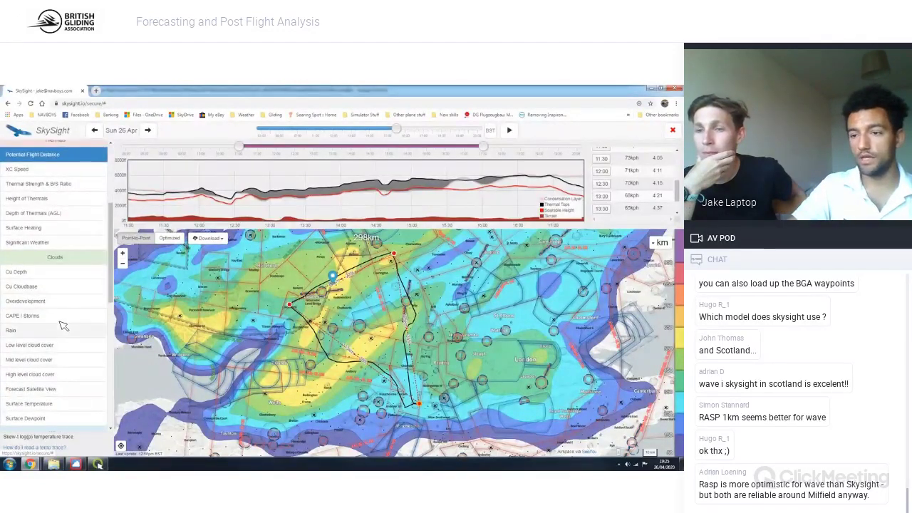
click(59, 375)
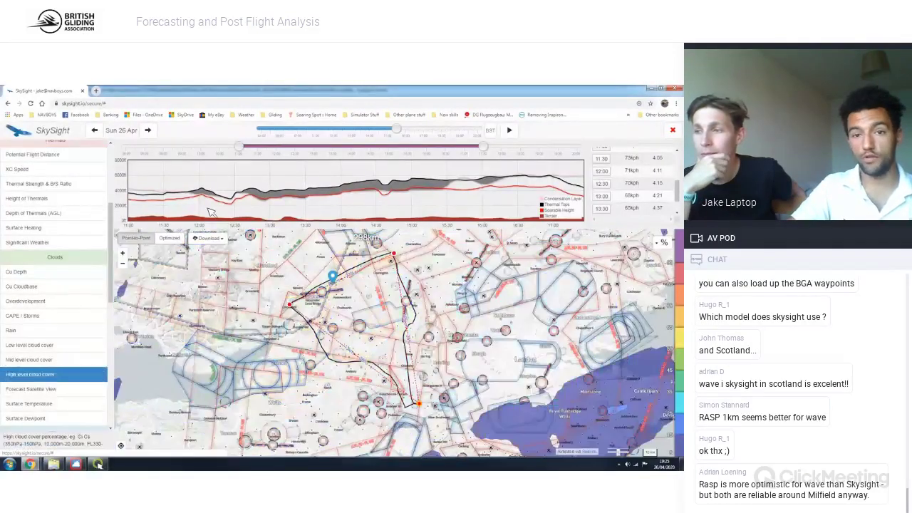
click(182, 198)
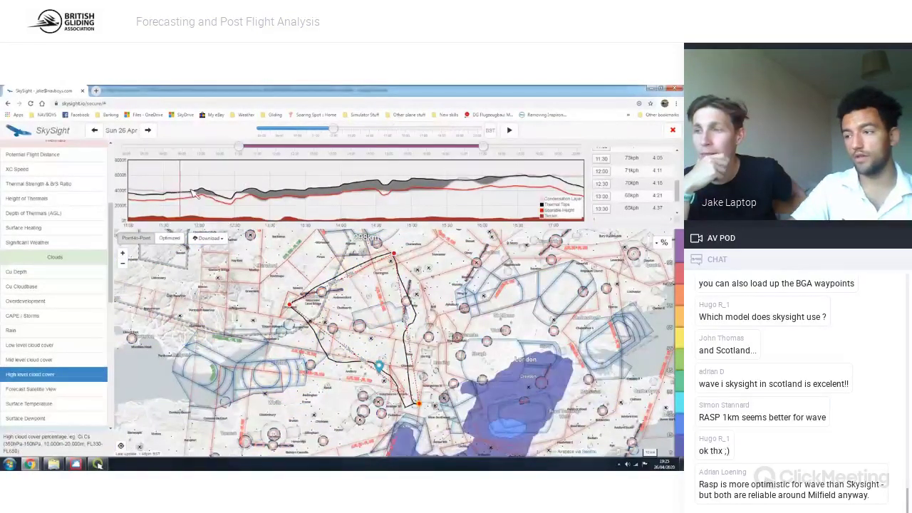
click(226, 192)
mouse_move(246, 191)
mouse_down()
mouse_move(524, 200)
mouse_move(565, 189)
mouse_move(341, 211)
mouse_move(328, 435)
mouse_up()
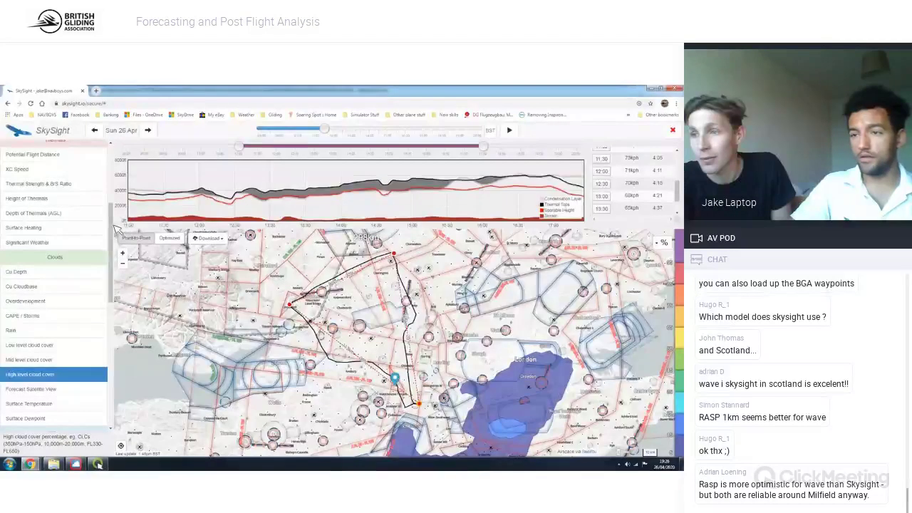
scroll(113, 235, up, 5)
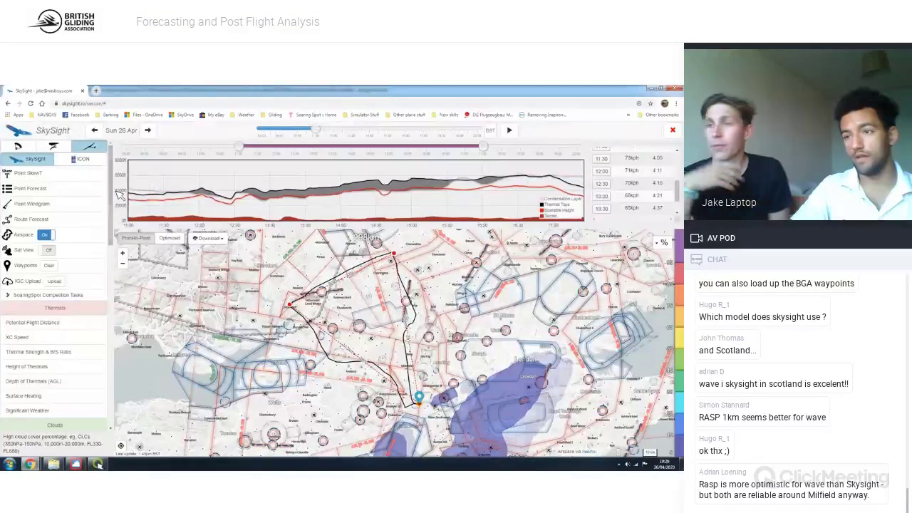
click(210, 211)
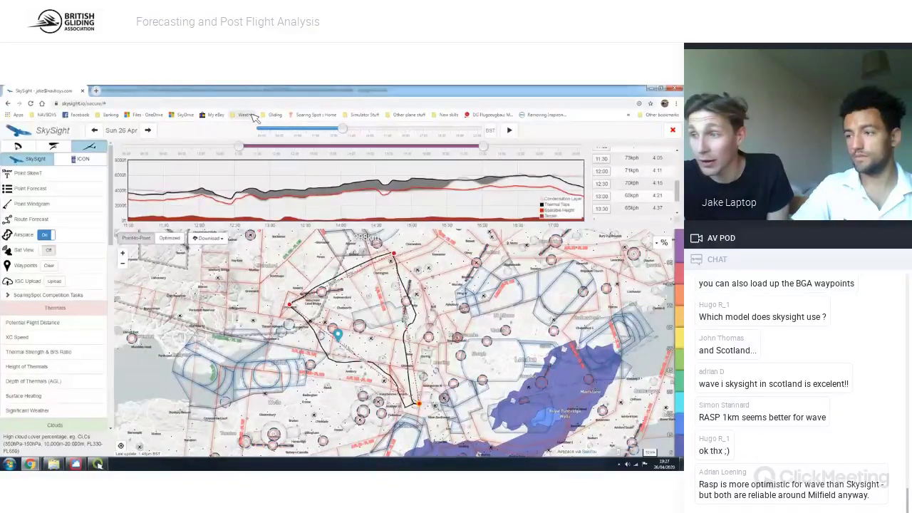
Open the SoarMet Lasham Weather page from the saved weather sites and read its multi-day soaring outlook
click(254, 117)
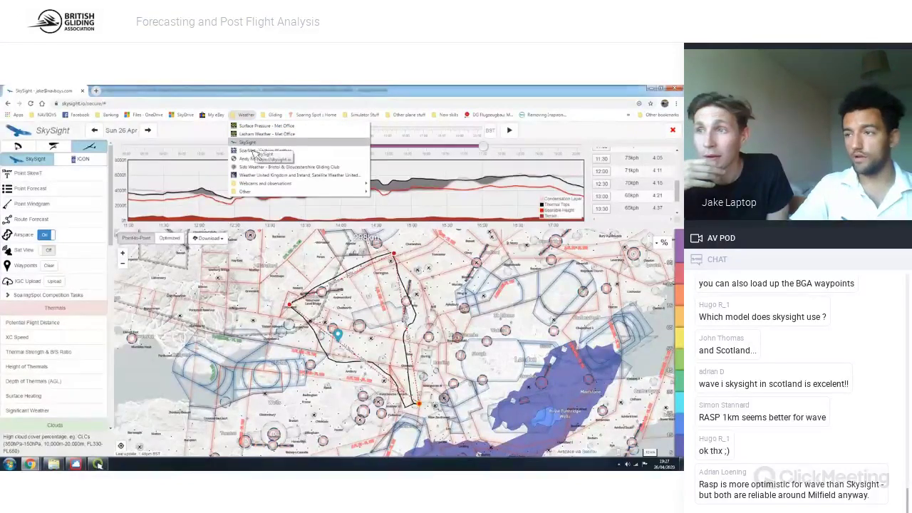
click(317, 155)
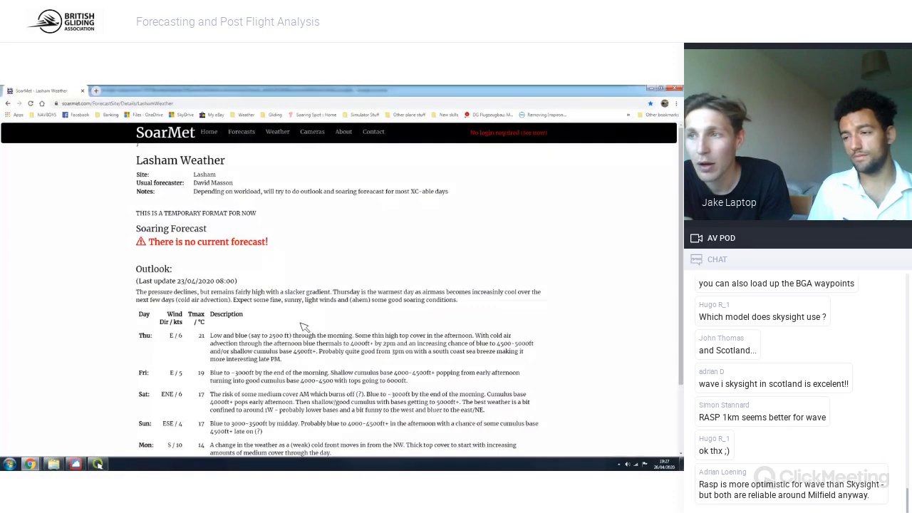
scroll(305, 326, down, 2)
scroll(98, 288, up, 2)
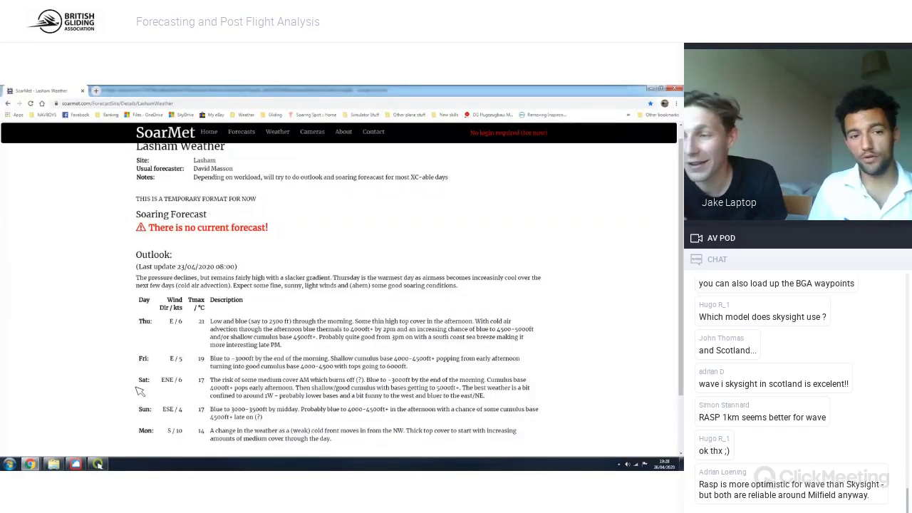
scroll(136, 389, down, 1)
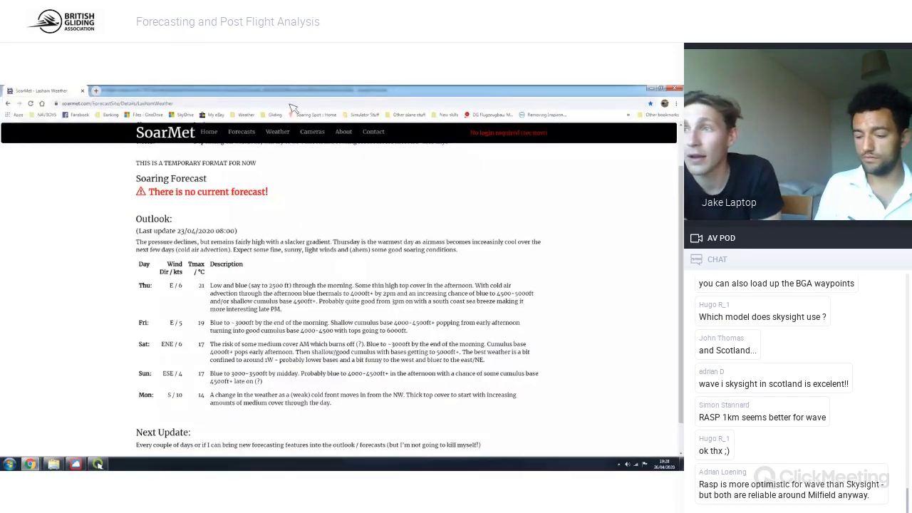
Open the London Gliding Club's Dunstable Weather Page from the saved weather sites and read it
click(246, 115)
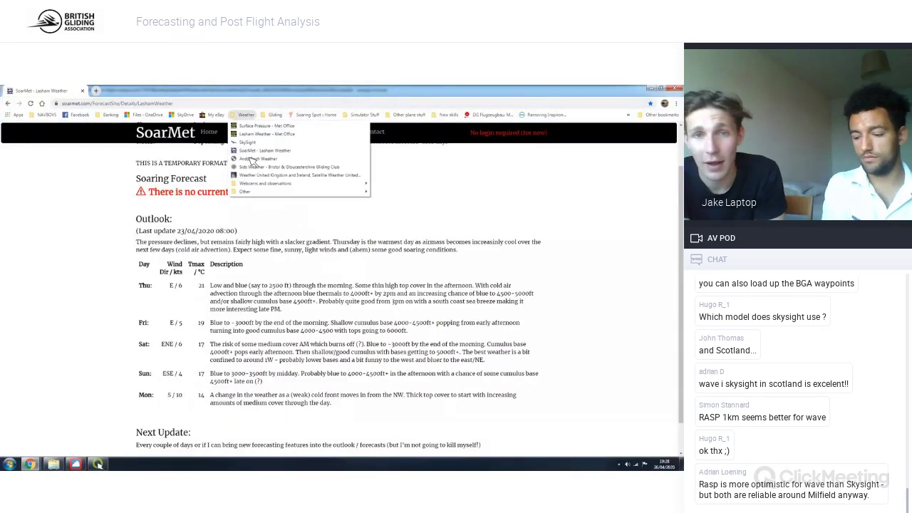
click(266, 159)
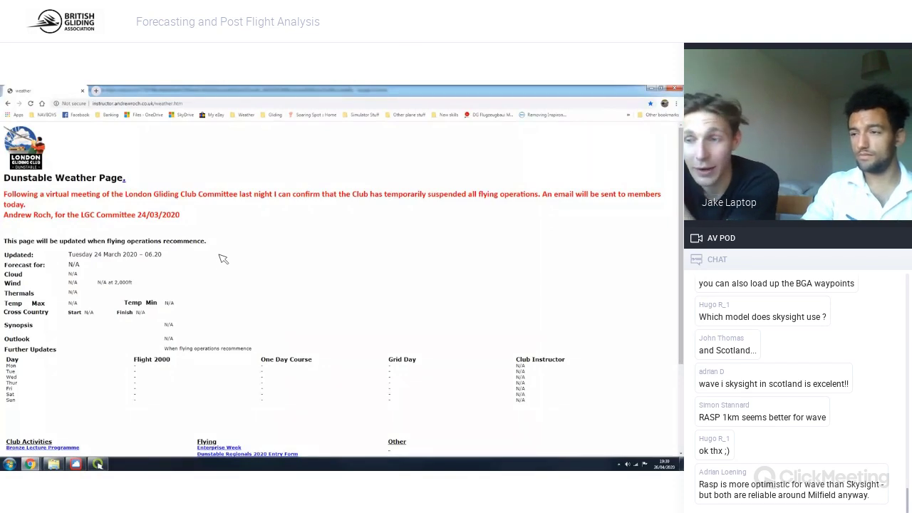
Open the Bristol & Gloucestershire Gliding Club's Sids Weather page from the saved weather sites and read its daily forecast table
click(245, 115)
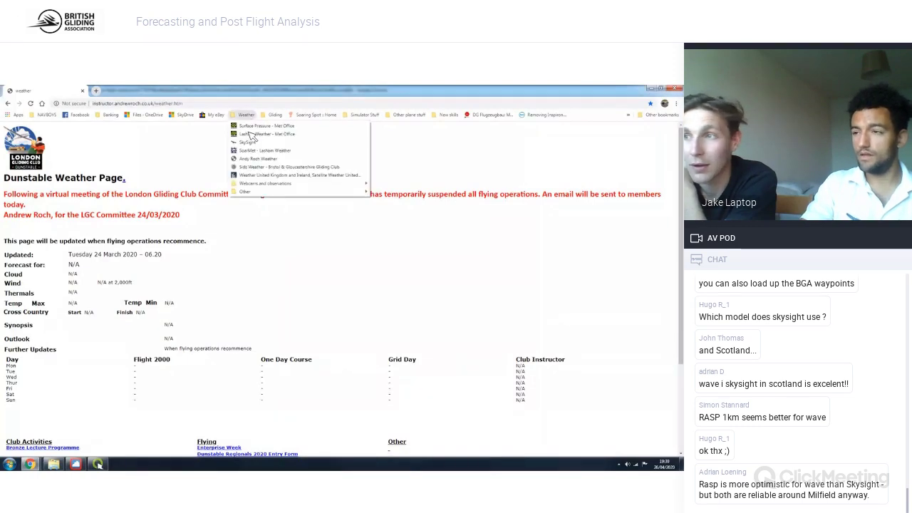
click(255, 168)
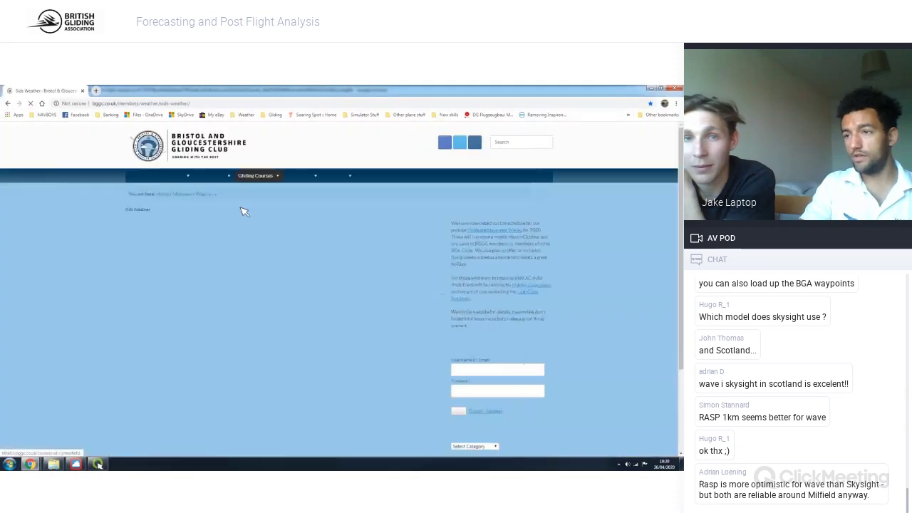
scroll(37, 232, down, 1)
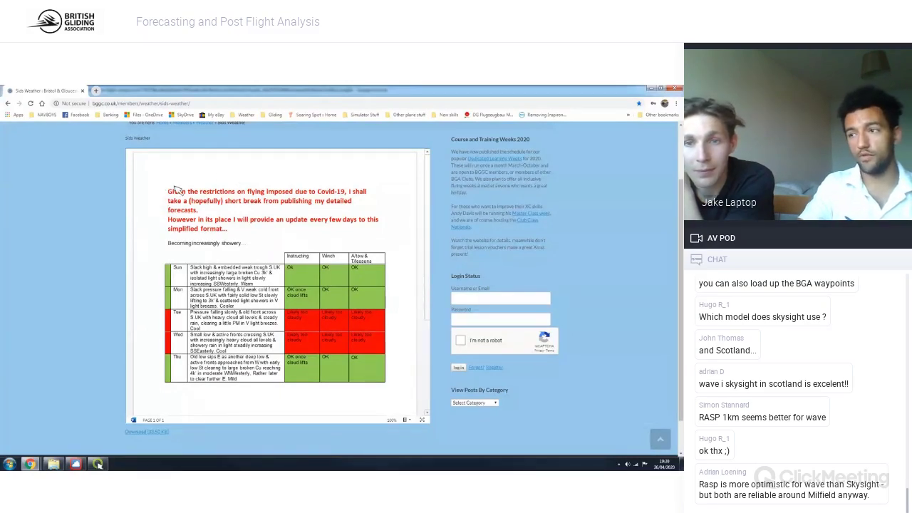
Open the Sat24 United Kingdom and Ireland page from the saved weather sites and watch its visible satellite loop
click(249, 115)
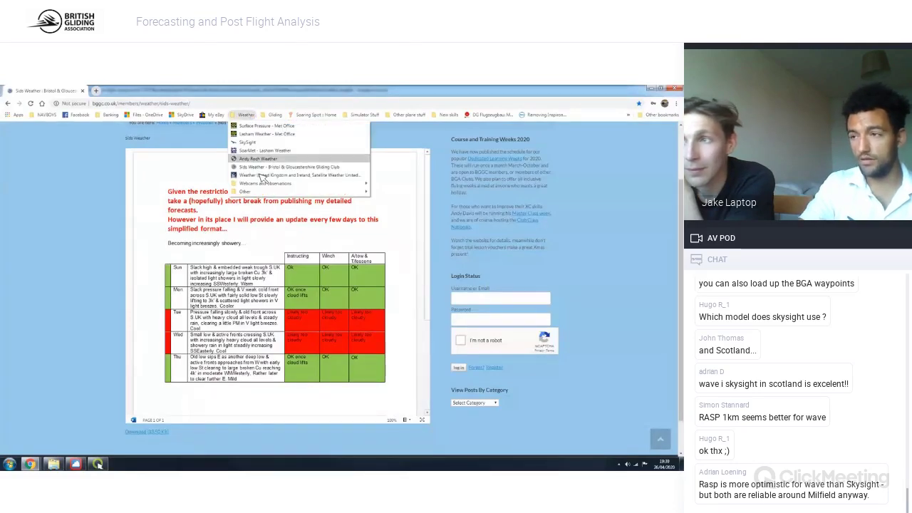
click(263, 177)
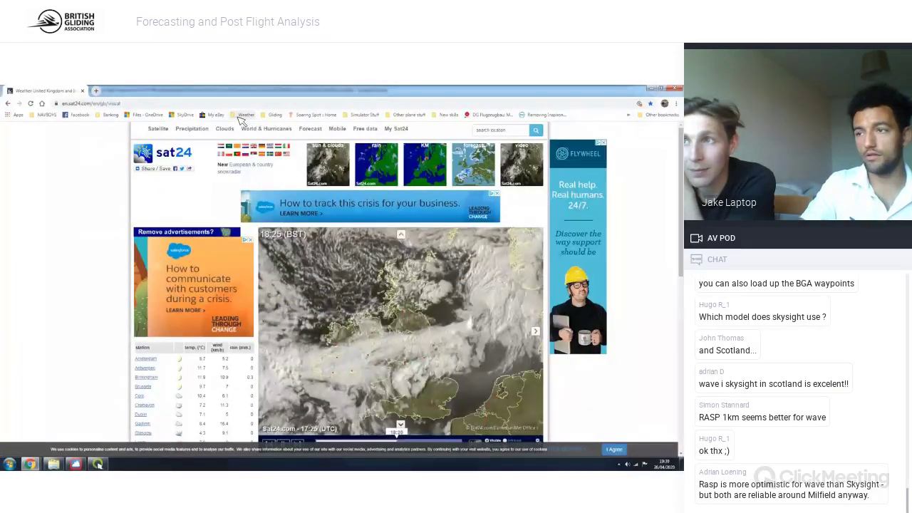
Show the saved webcam and observation links, and switch to the ClickMeeting screen-sharing window
click(244, 115)
mouse_move(268, 185)
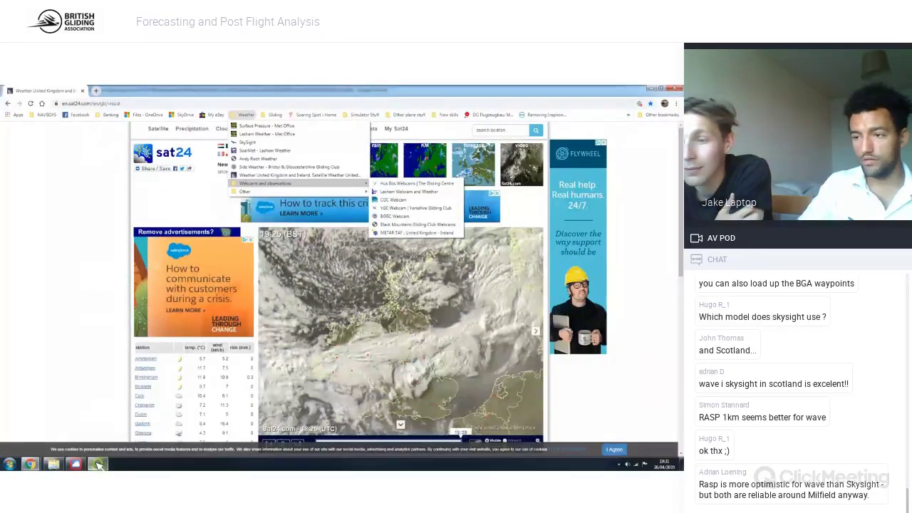
click(98, 464)
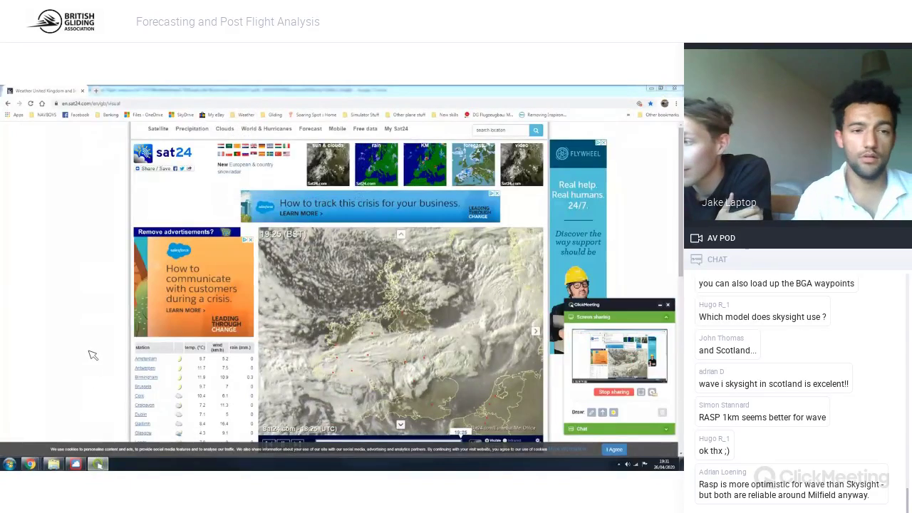
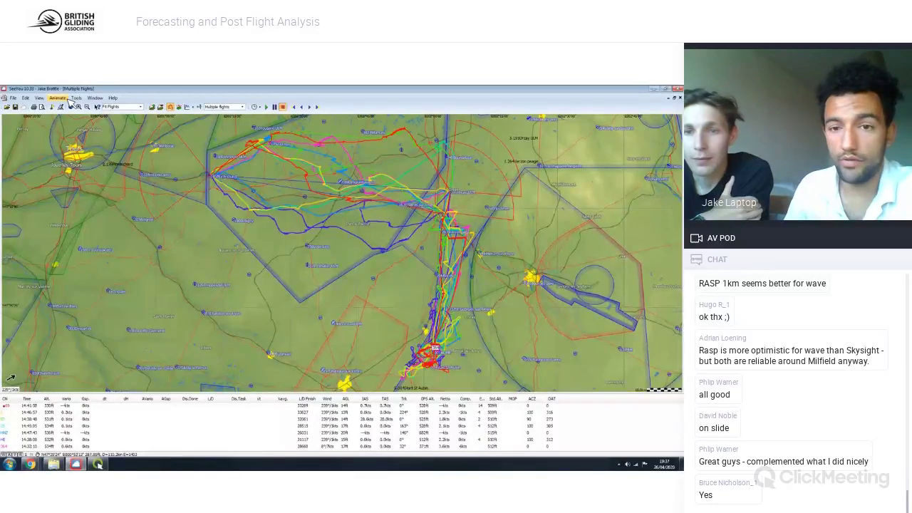
Synchronize the multiple flights' animation by Start Time
click(61, 98)
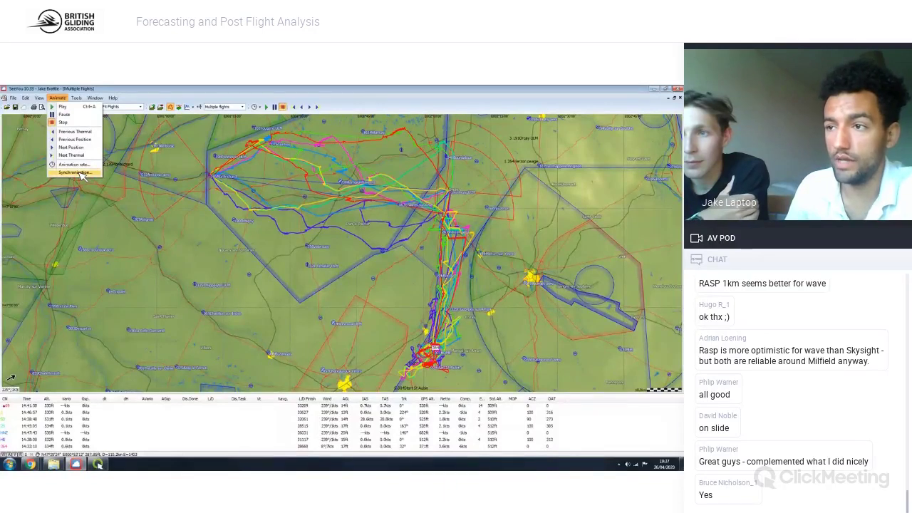
key(Return)
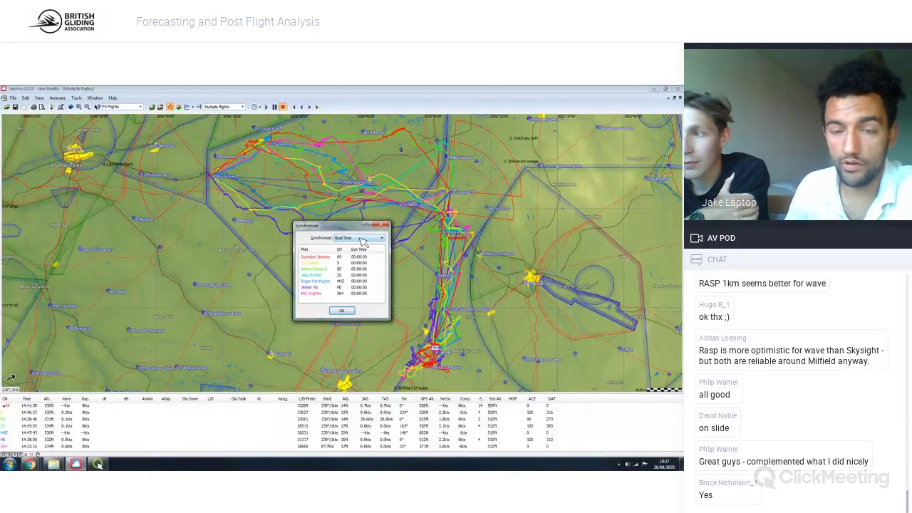
click(361, 239)
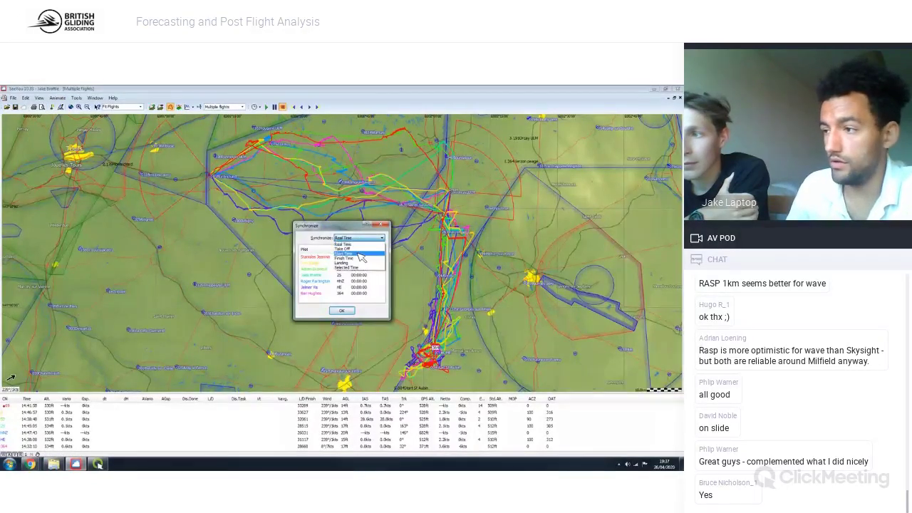
click(359, 254)
click(344, 312)
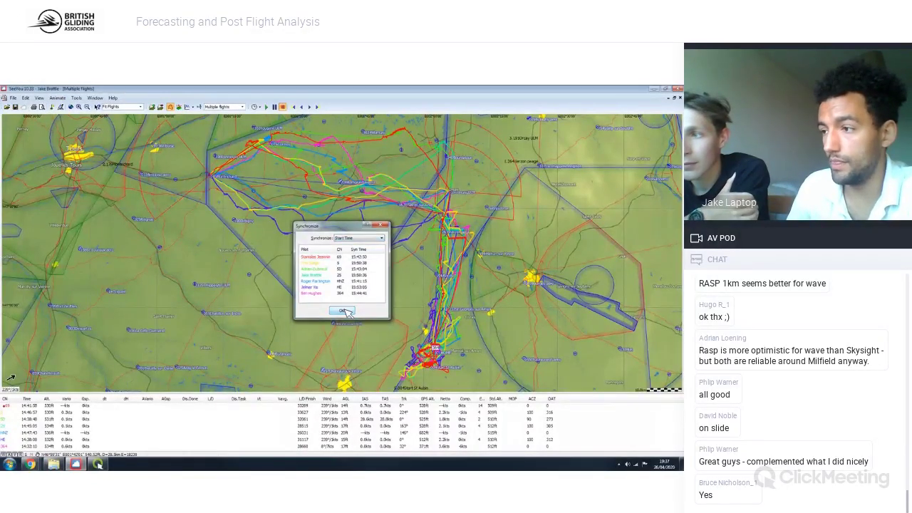
Replay the flights synchronized by start time at an adjusted animation rate, compare their progress around the task, and stop the replay
click(268, 107)
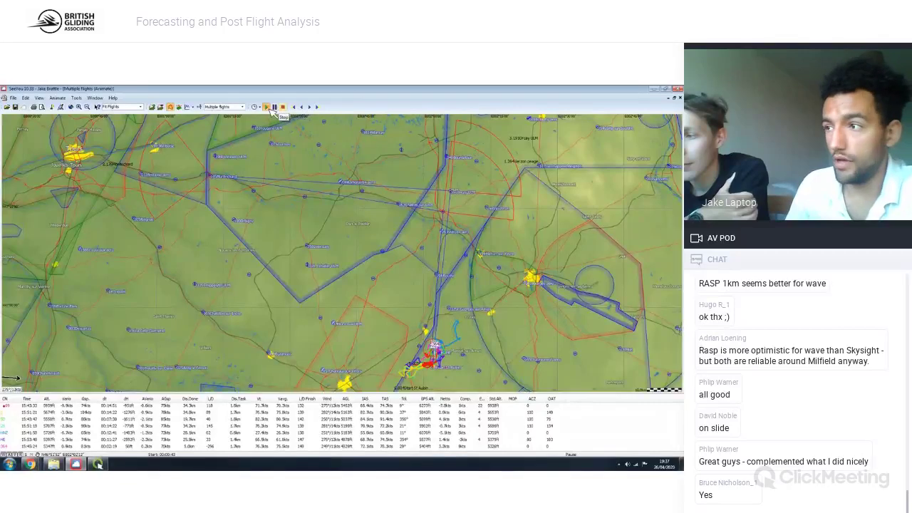
click(260, 108)
click(273, 147)
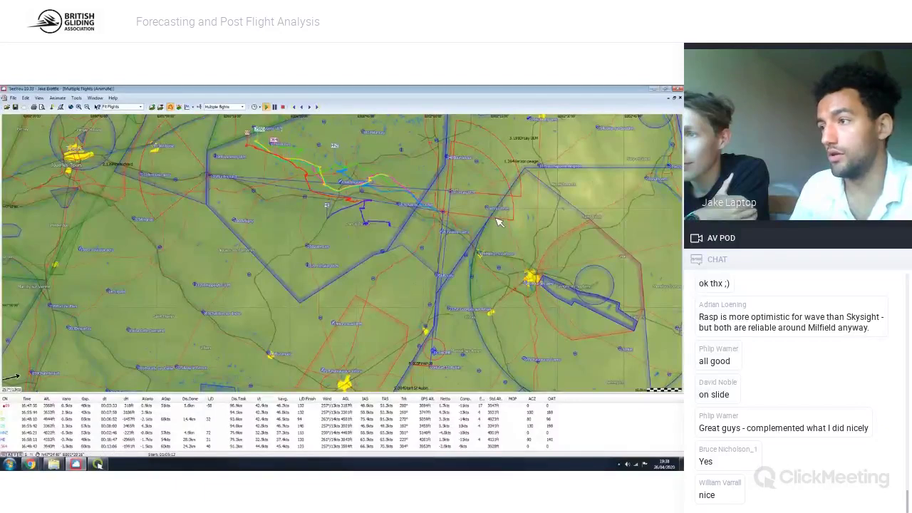
click(283, 108)
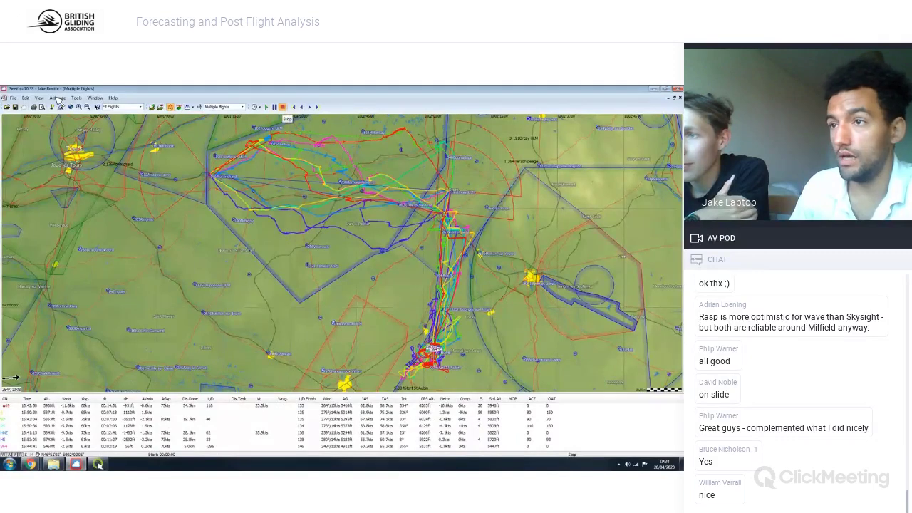
Set the flights' synchronization to Real Time, replay them together along the task, and stop the replay
click(58, 98)
click(74, 172)
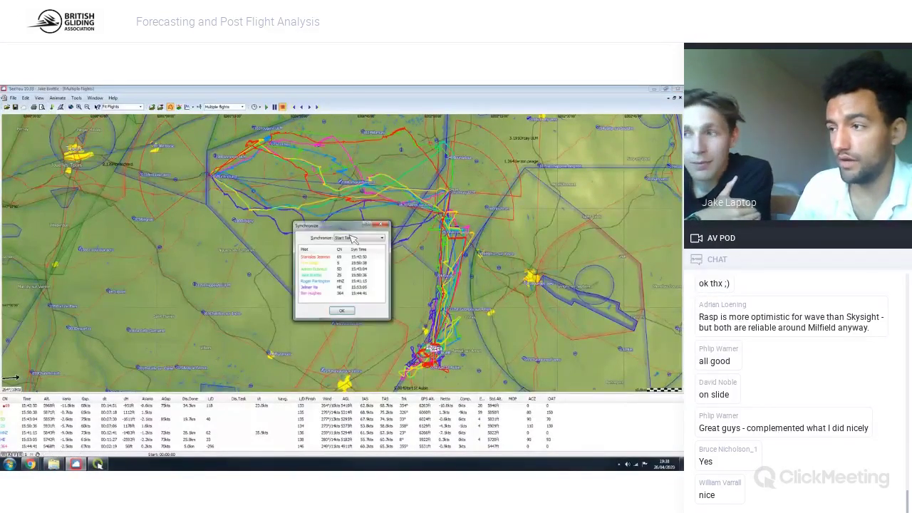
click(360, 238)
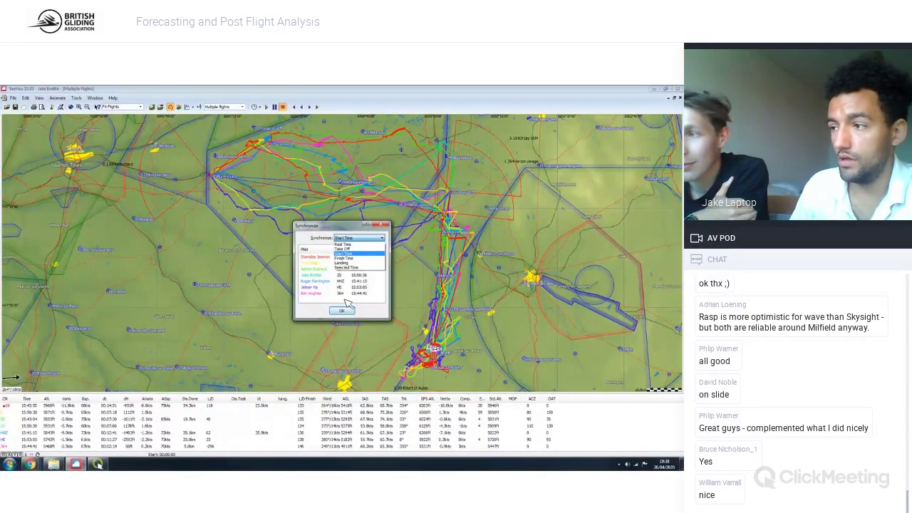
click(343, 311)
click(343, 311)
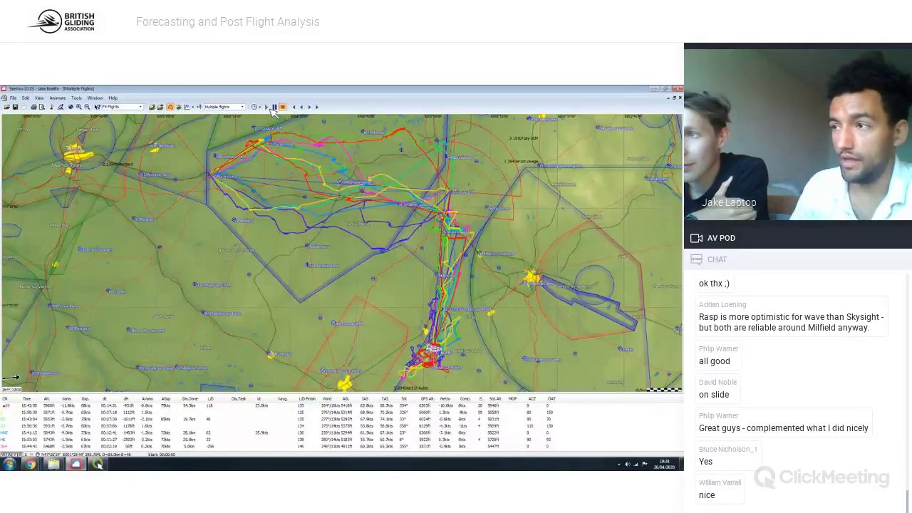
click(267, 107)
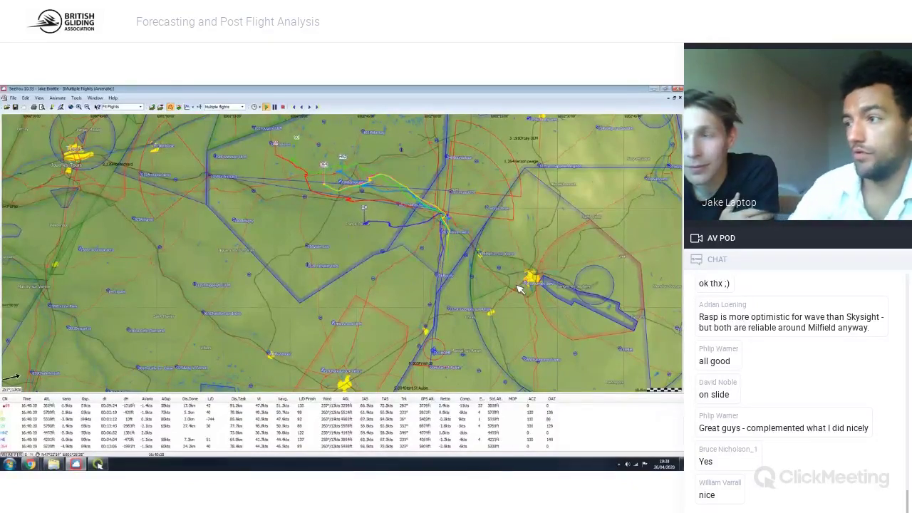
click(283, 107)
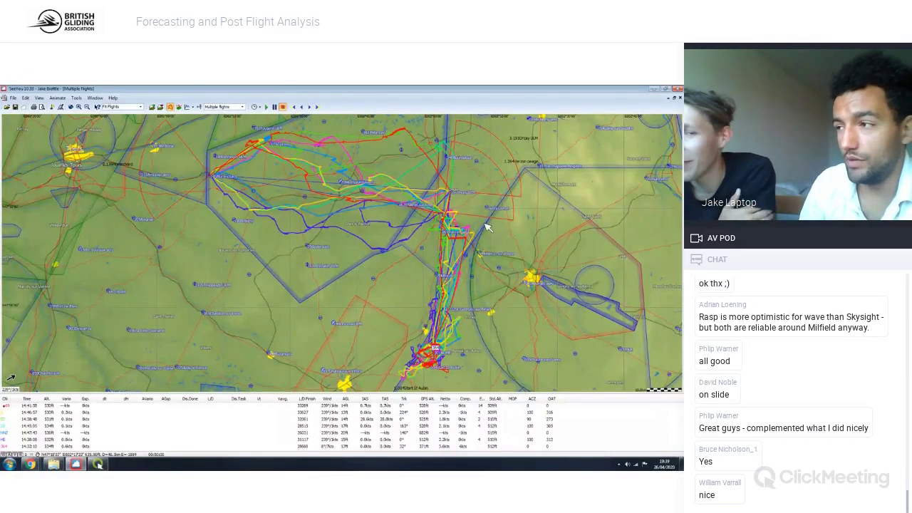
Open the statistics for the first flight in the list and examine its general flight information and its task statistics
click(199, 107)
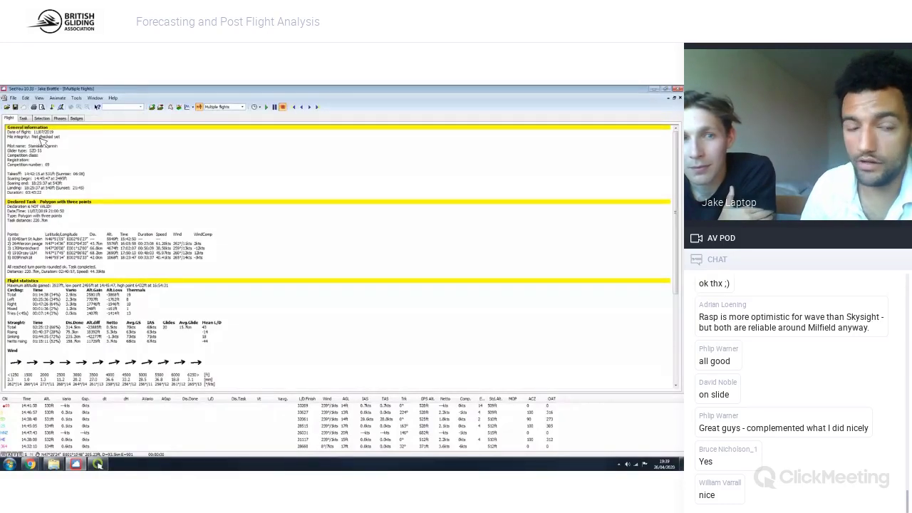
click(29, 98)
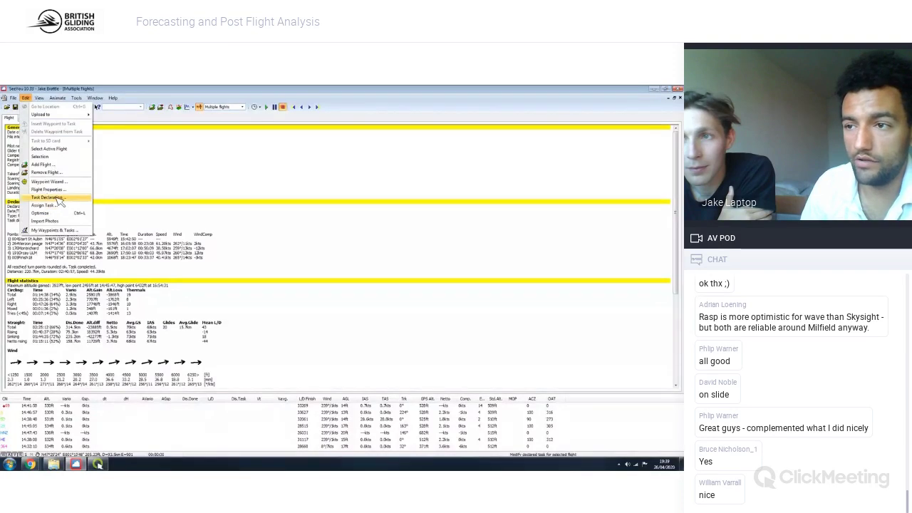
click(127, 191)
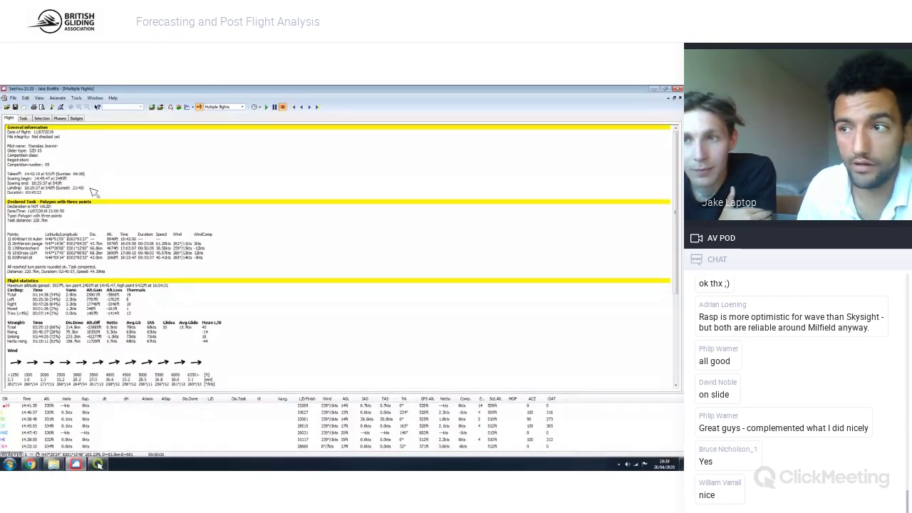
click(25, 118)
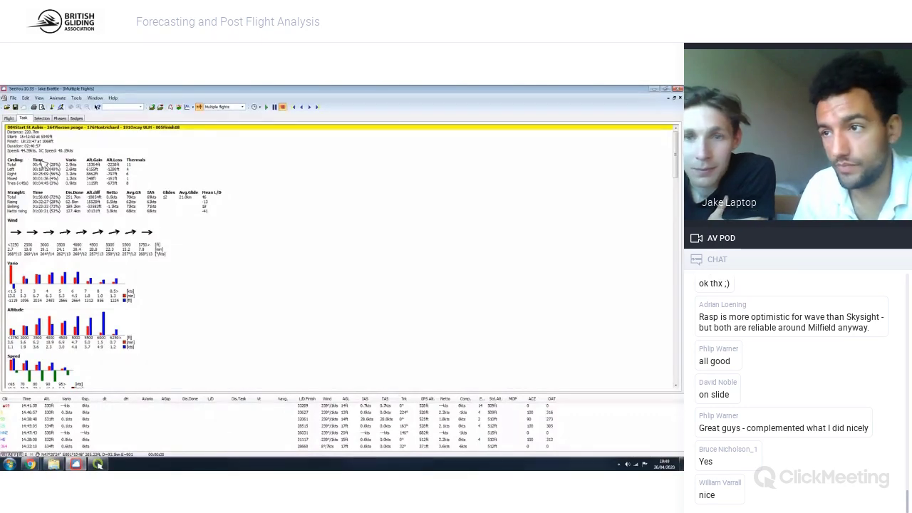
Step through the task statistics of the other listed flights and compare their circling times
click(7, 414)
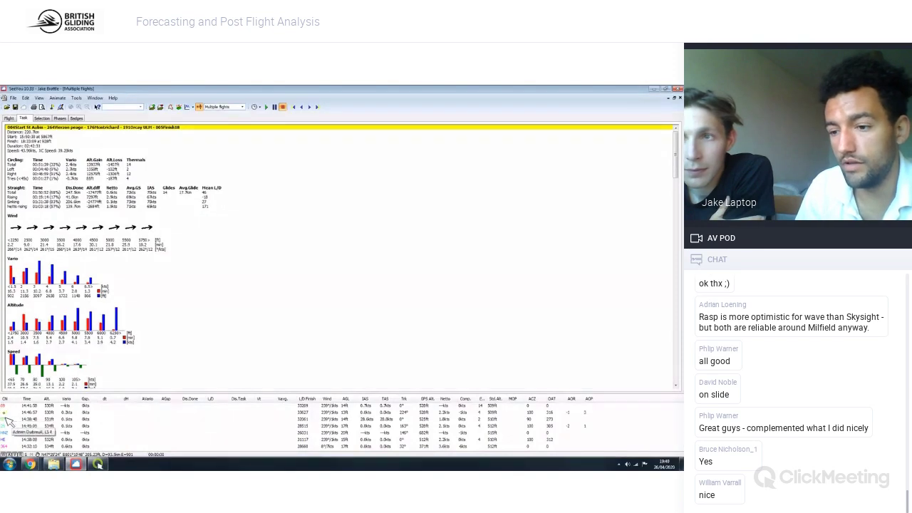
click(9, 420)
click(9, 426)
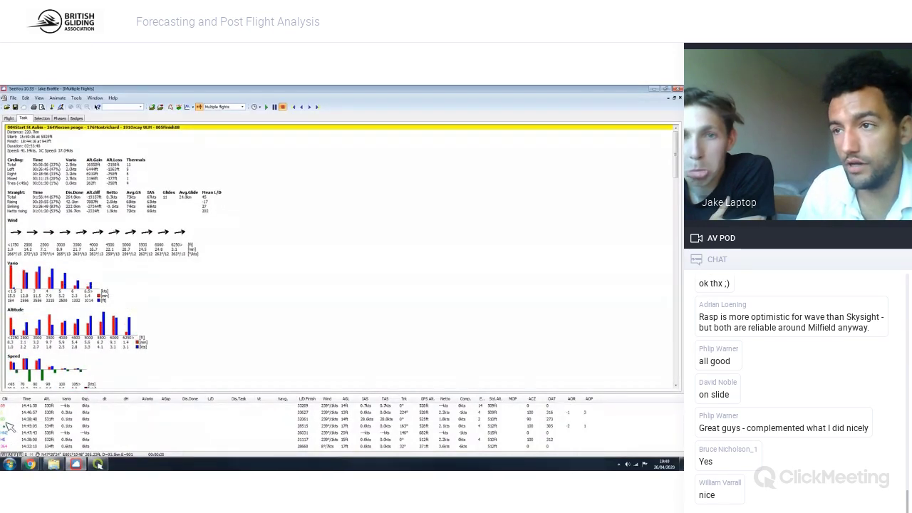
click(10, 440)
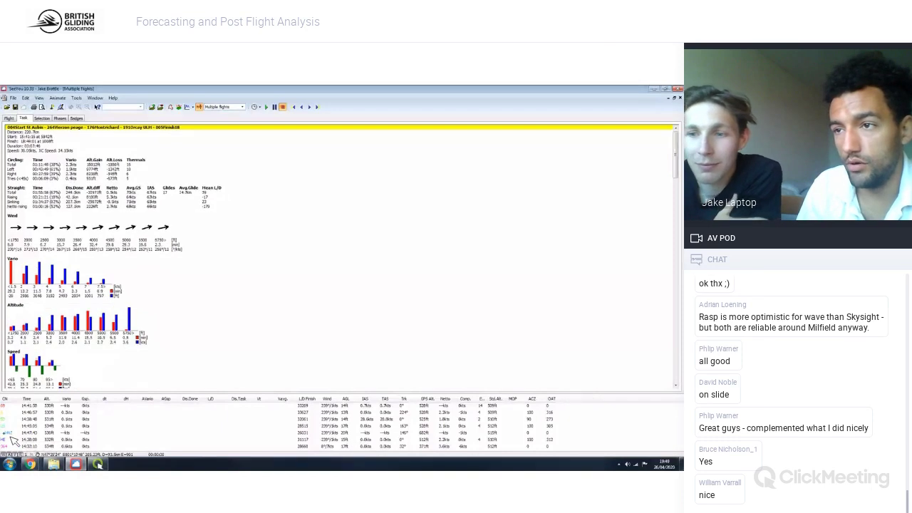
Compare the average circling climb rate in the first flight's task statistics with those of several other flights
click(10, 406)
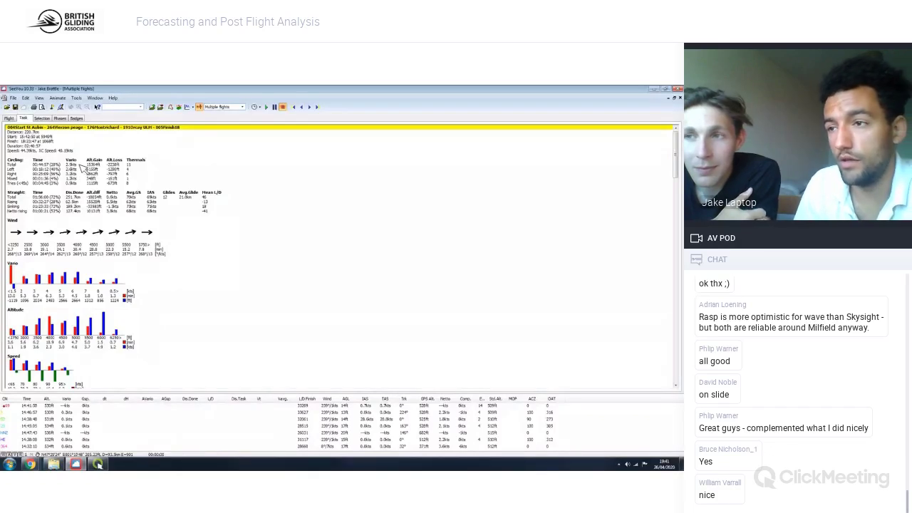
click(6, 412)
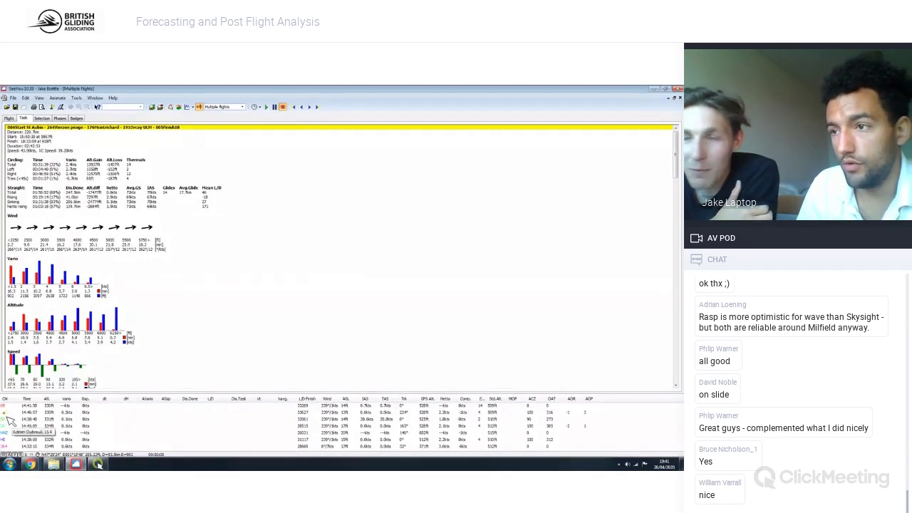
click(8, 424)
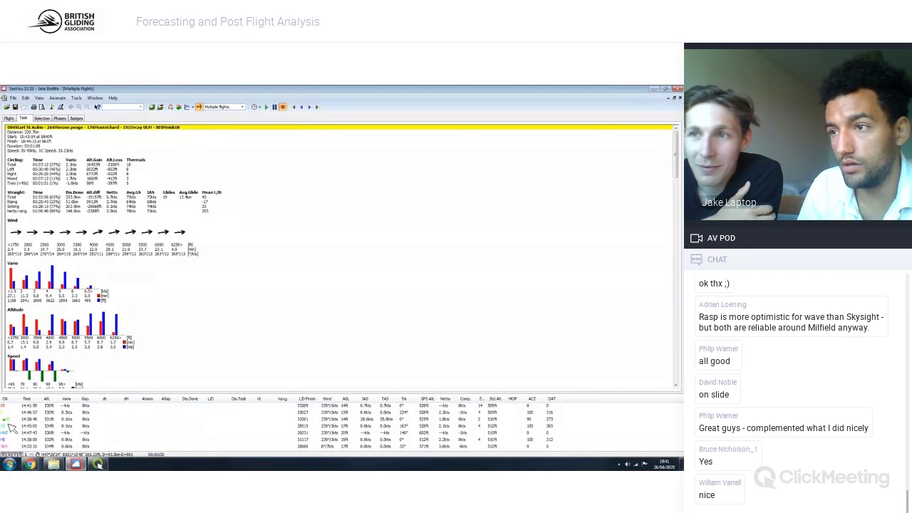
click(10, 433)
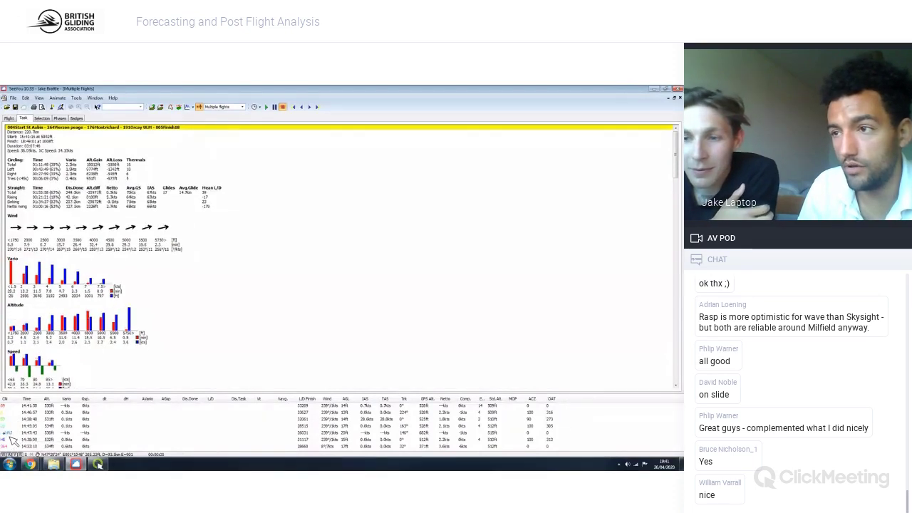
Compare the straight-flight speeds and mean L/D in the task statistics of the first, second, last and fourth listed flights
click(7, 406)
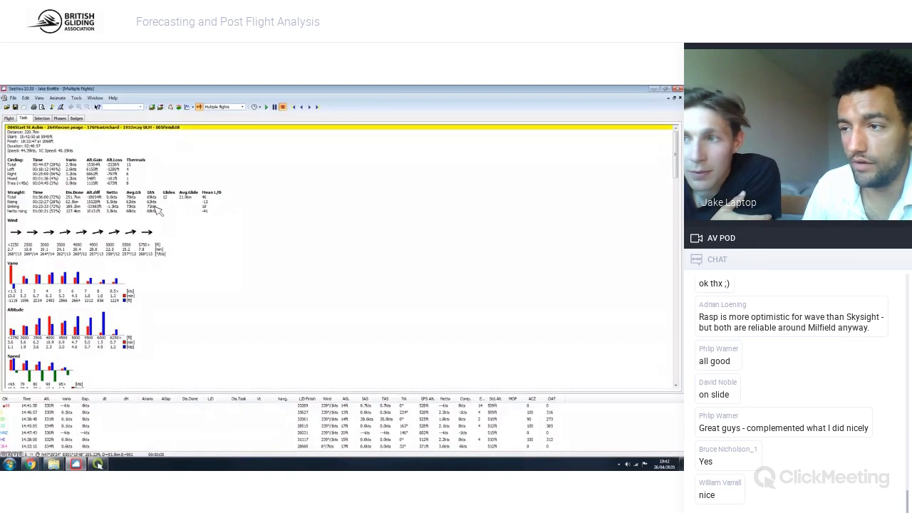
click(4, 412)
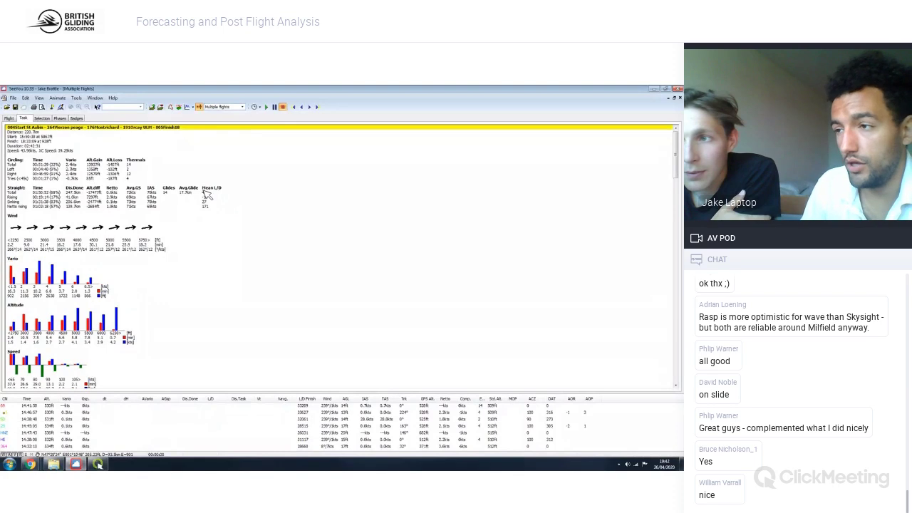
click(7, 439)
click(7, 446)
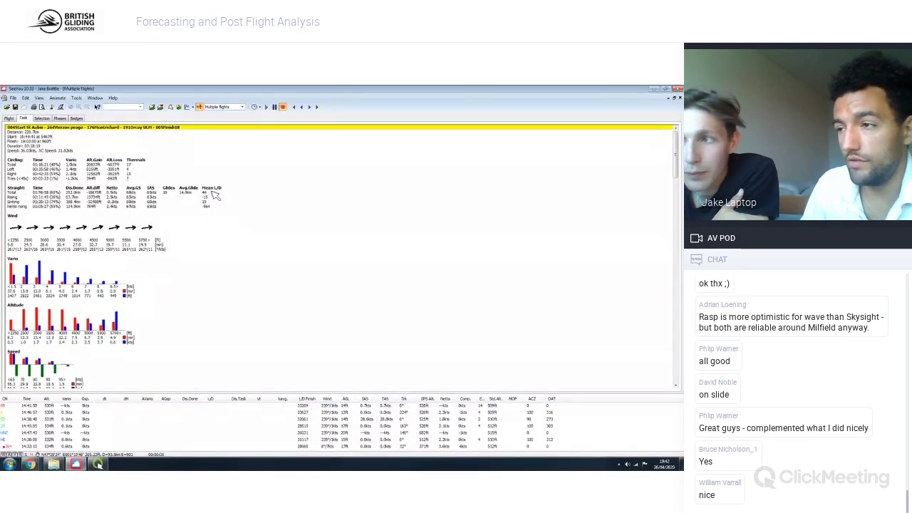
click(9, 427)
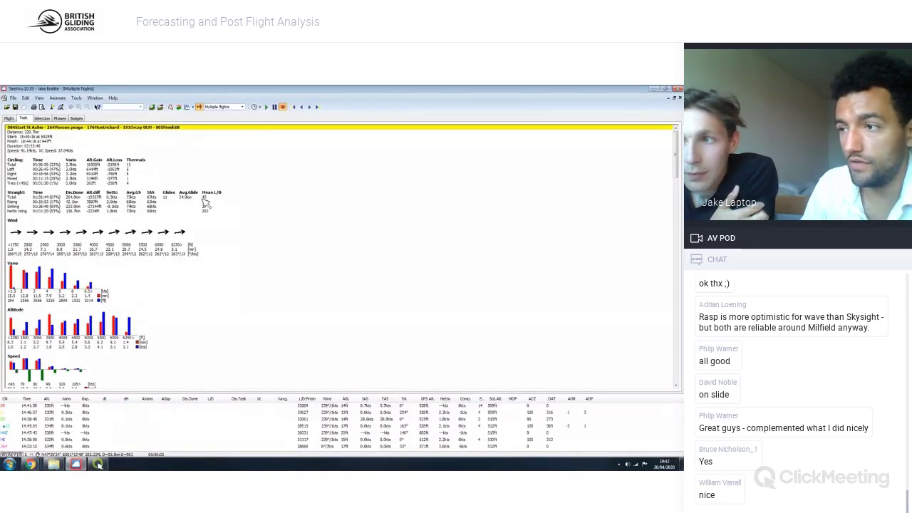
Compare the average glide length in the first flight's task statistics with those of the other listed flights
click(9, 407)
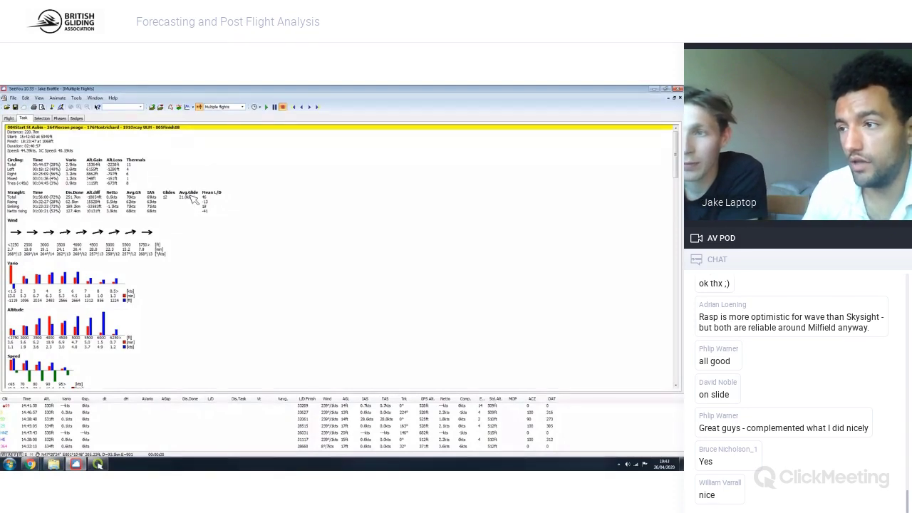
click(7, 415)
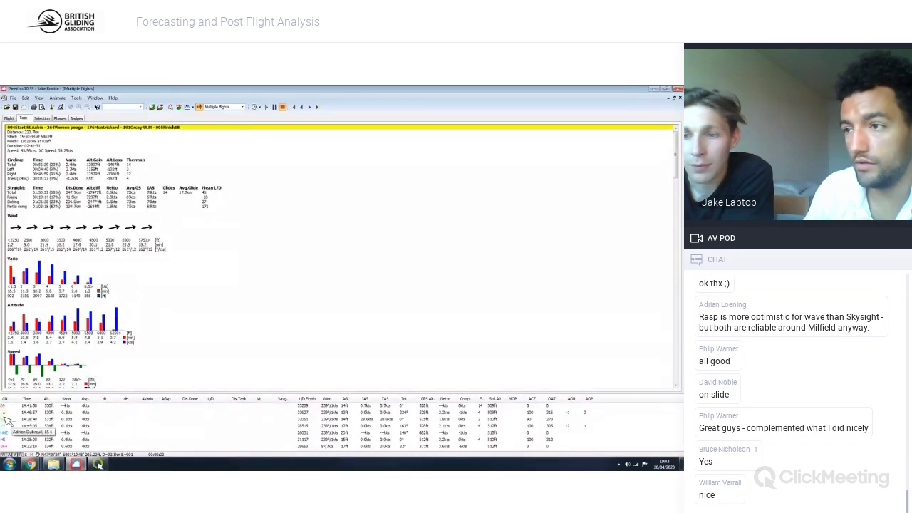
click(7, 419)
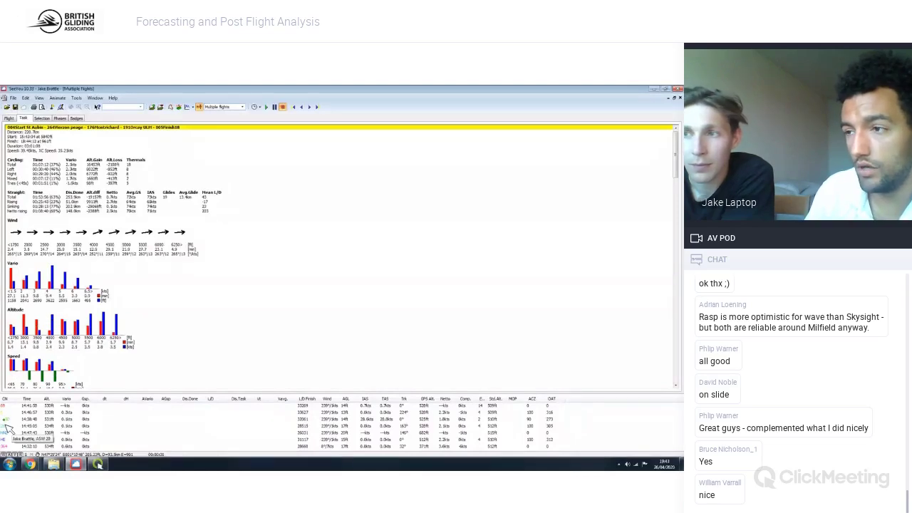
click(8, 428)
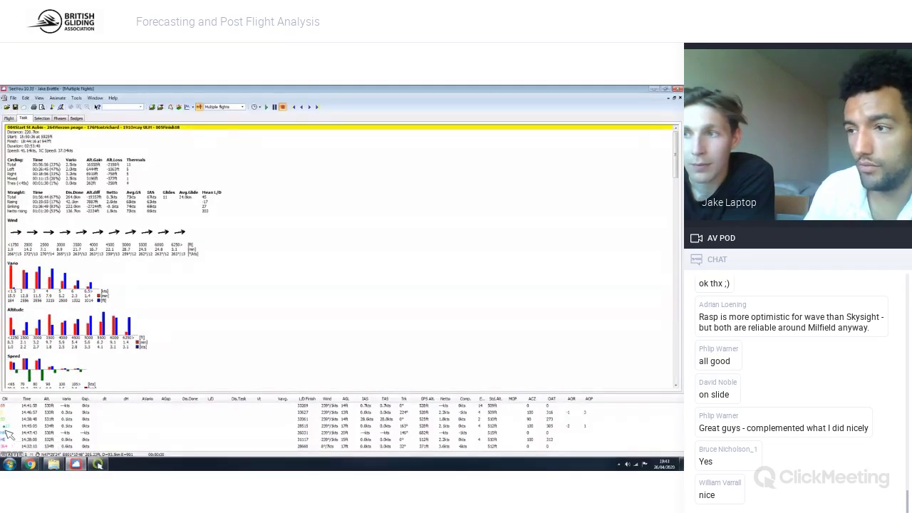
click(7, 432)
Compare the vario distribution charts in the task statistics of the first four listed flights
click(8, 407)
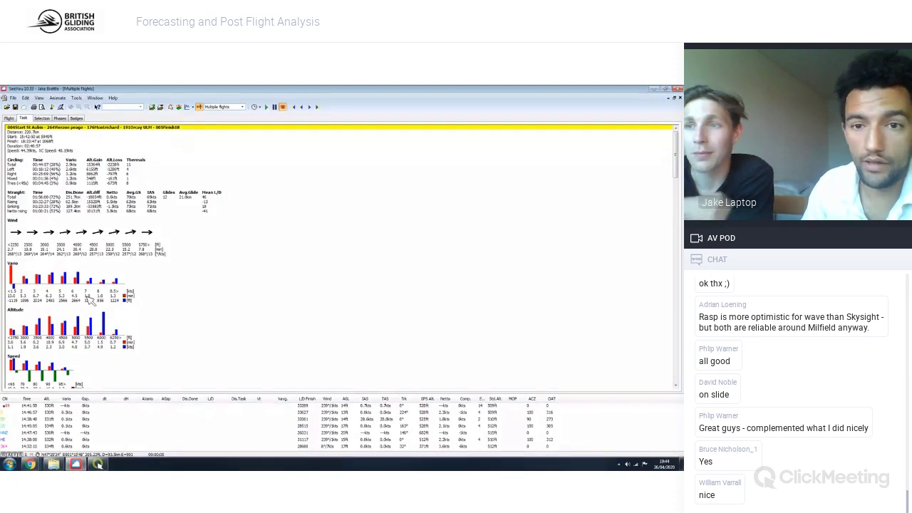
click(6, 413)
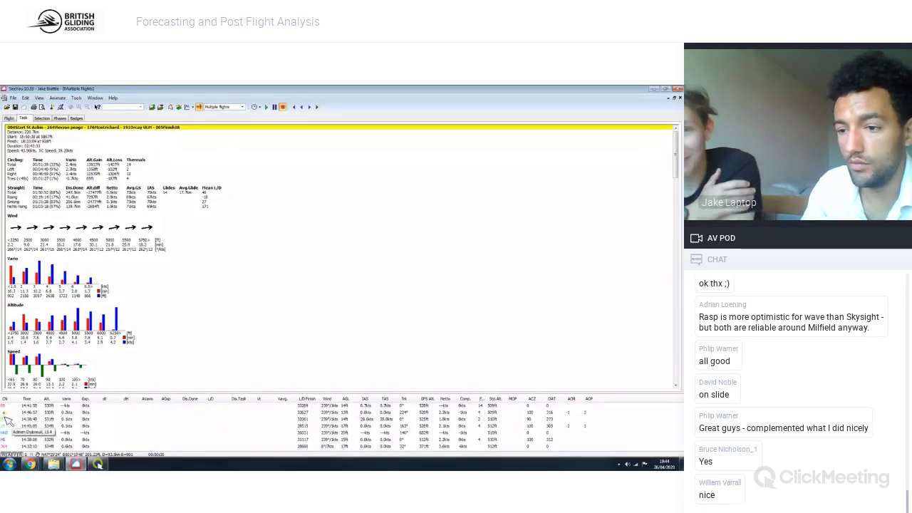
click(9, 421)
click(8, 426)
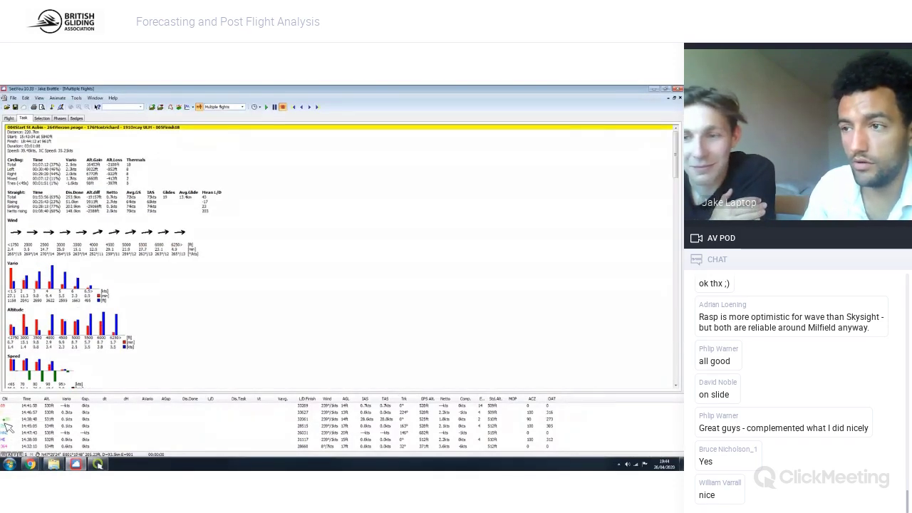
Examine the first flight's straight-flight speeds and the second flight's task statistics, including the charts and first-leg section
click(9, 406)
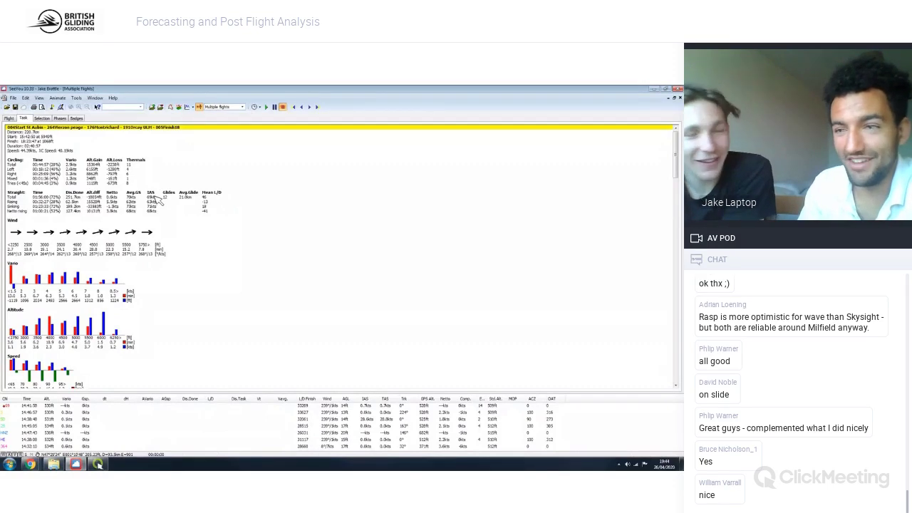
click(9, 413)
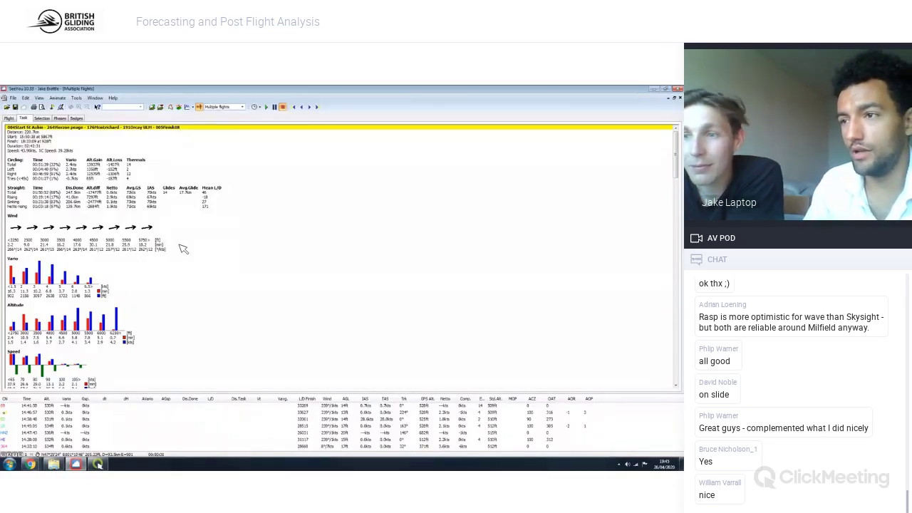
scroll(230, 248, down, 2)
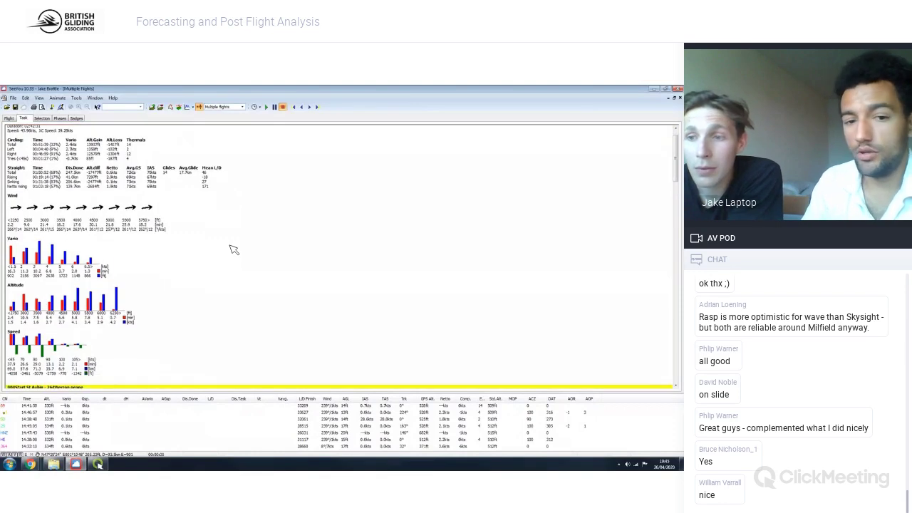
scroll(230, 248, down, 5)
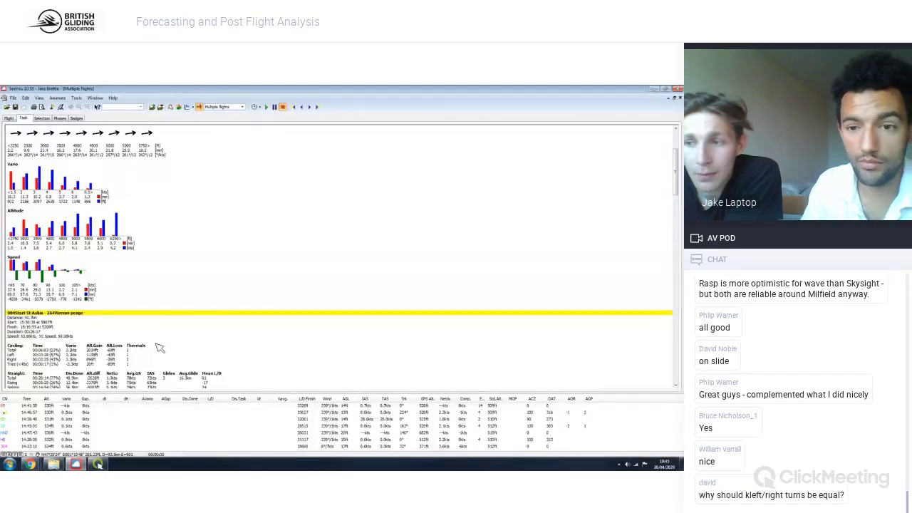
scroll(171, 343, up, 4)
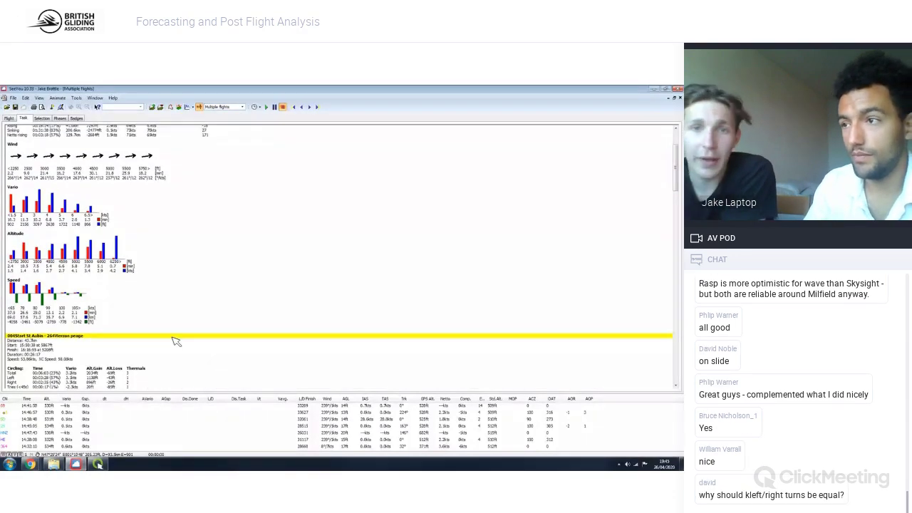
scroll(178, 339, up, 2)
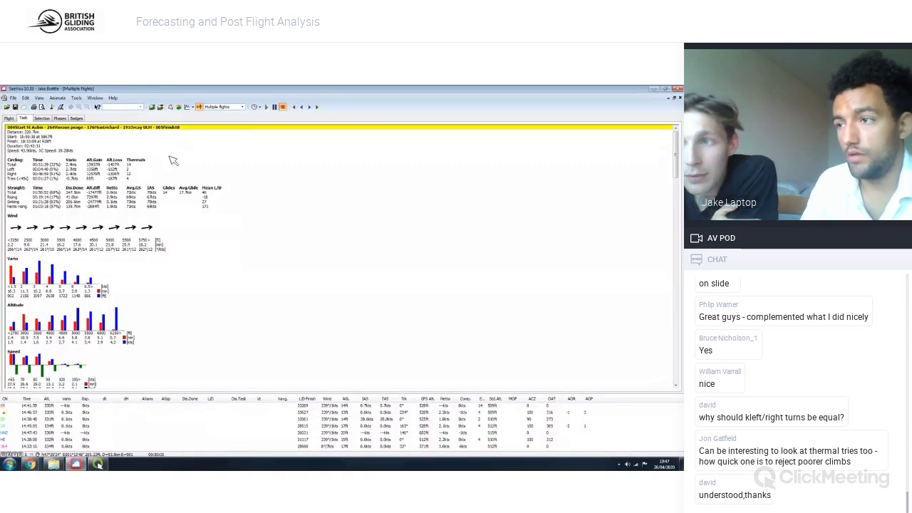
Examine the altitude graph of all flights and advance the replay through the next thermals on the map
click(188, 108)
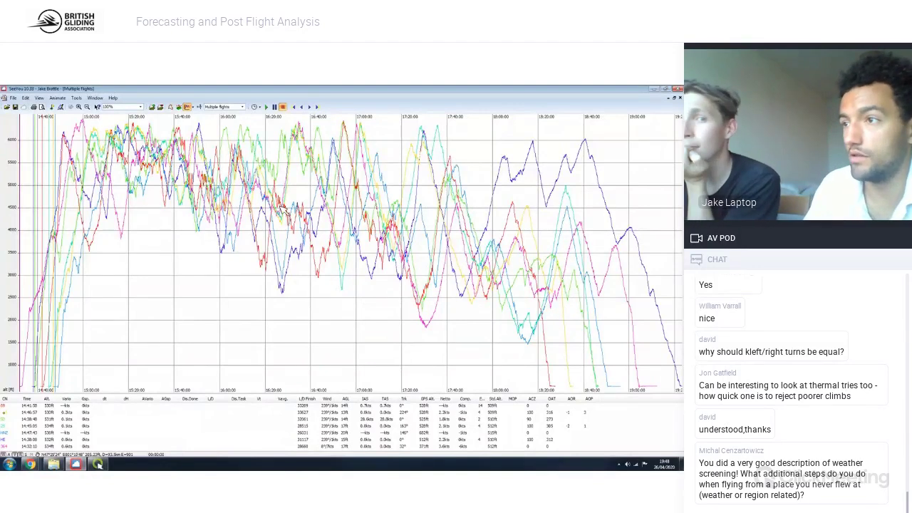
click(173, 107)
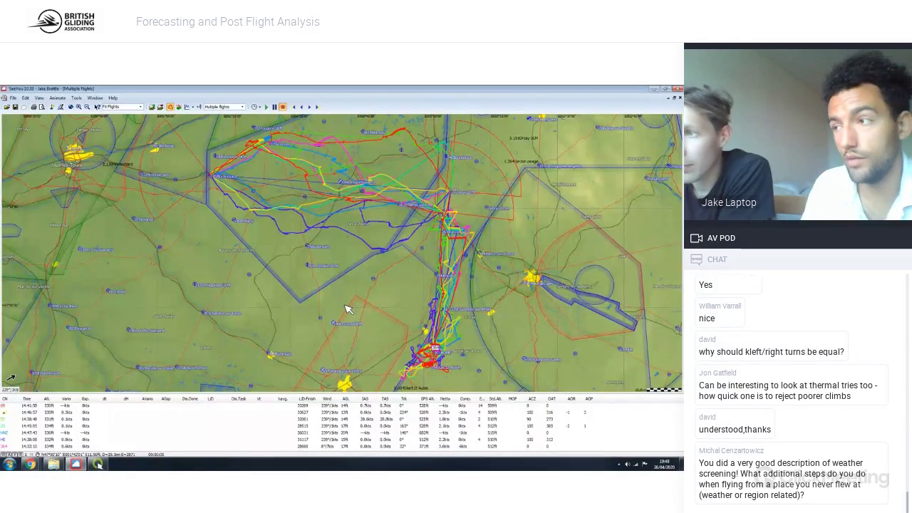
click(319, 108)
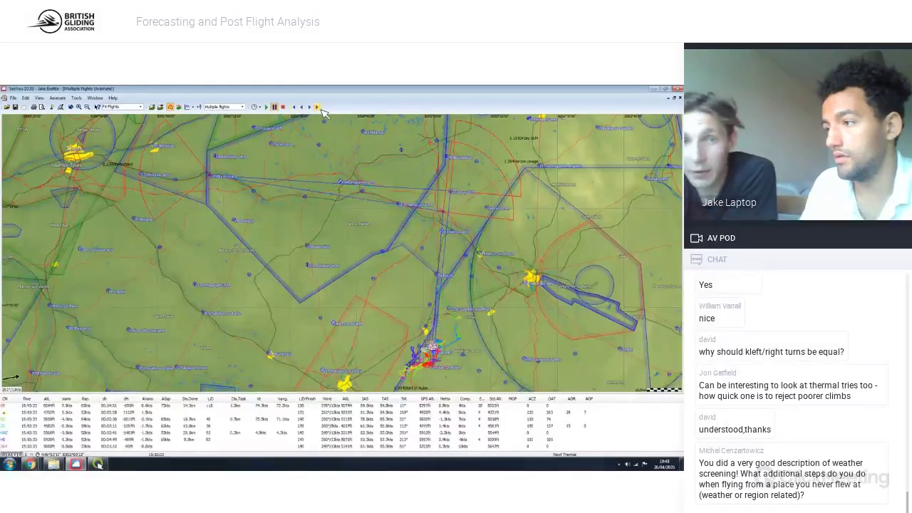
Replay the flights in the 3D view at a slower animation rate and pause with the gliders flying side by side
click(179, 107)
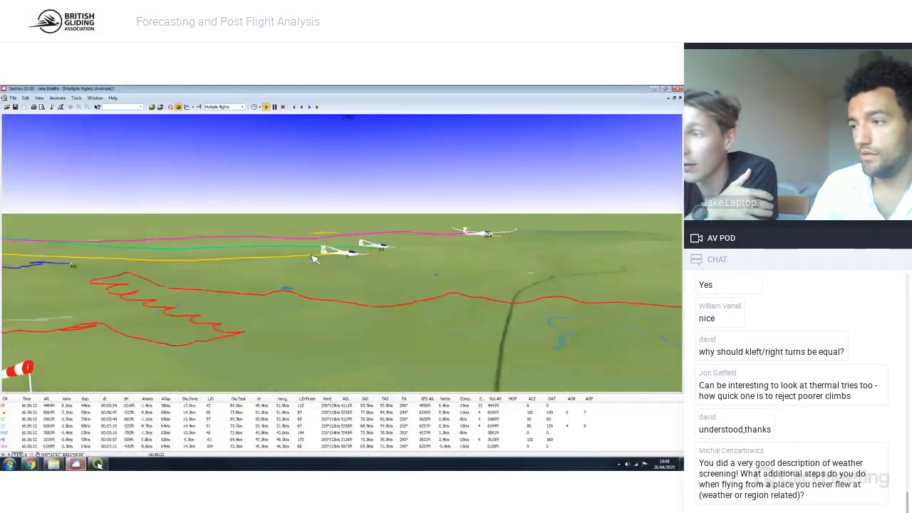
click(264, 107)
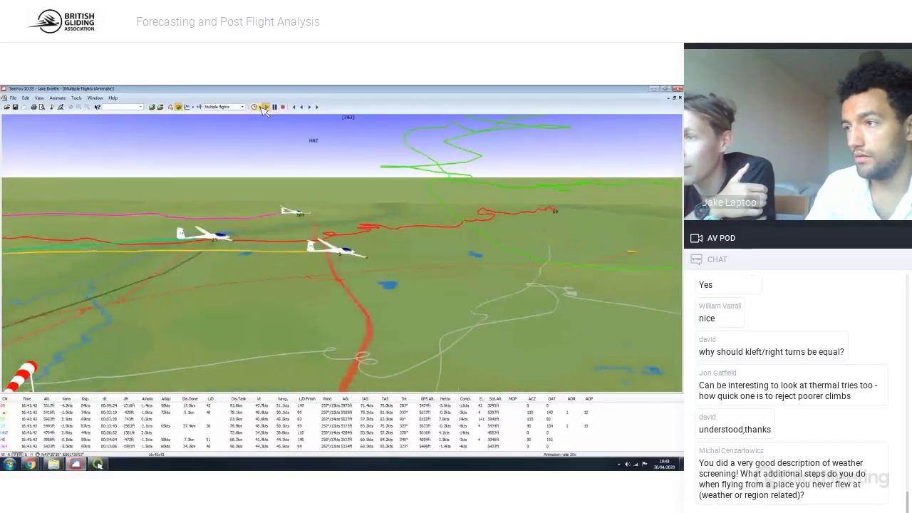
click(265, 155)
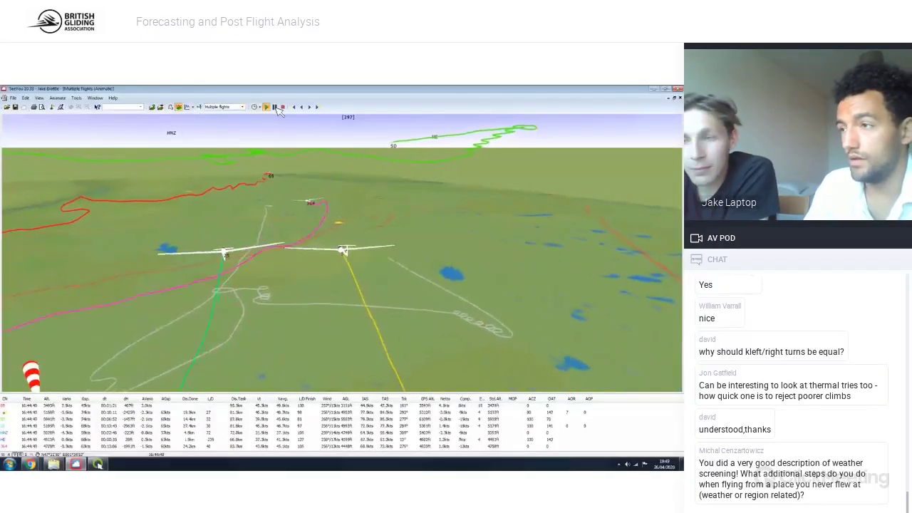
click(274, 107)
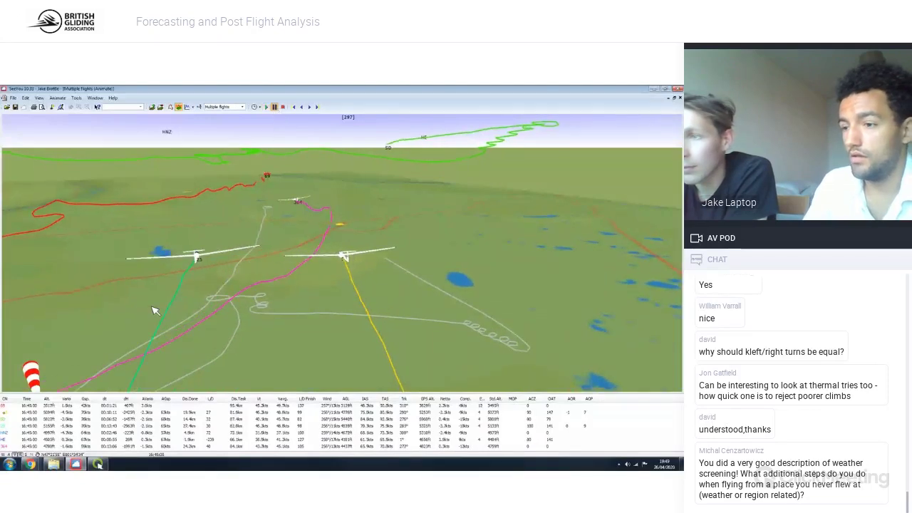